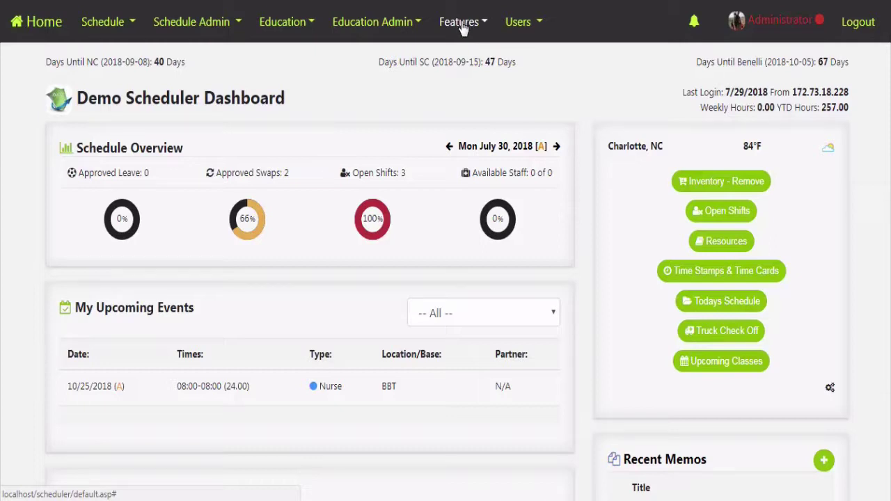
Open the Equipment Types setup from the equipment section of System Configuration.
{"action": "left_click", "coordinate": [461, 25]}
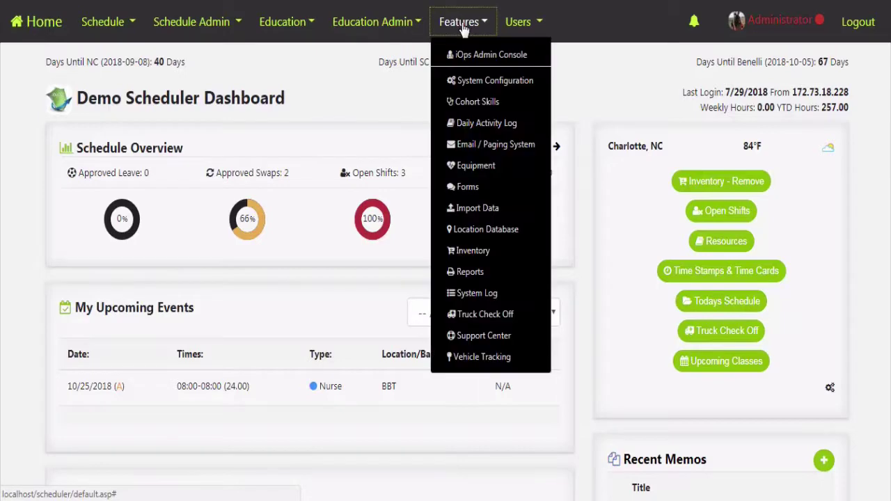
{"action": "left_click", "coordinate": [470, 81]}
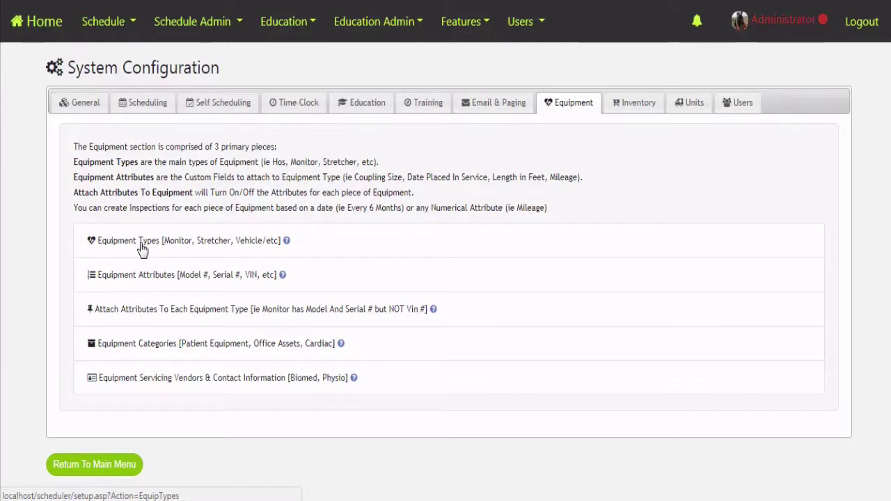
{"action": "left_click", "coordinate": [141, 248]}
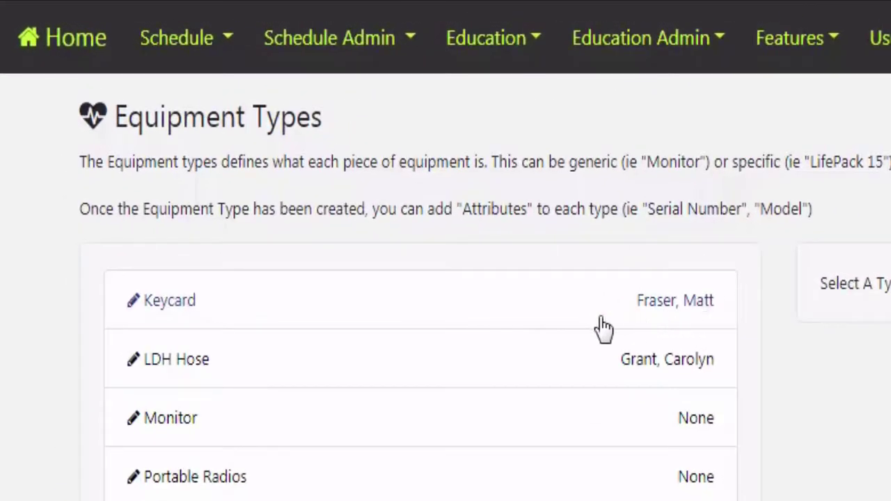
Open the Keycard equipment type and save it with its assigned recipient for support requests.
{"action": "left_click", "coordinate": [595, 321]}
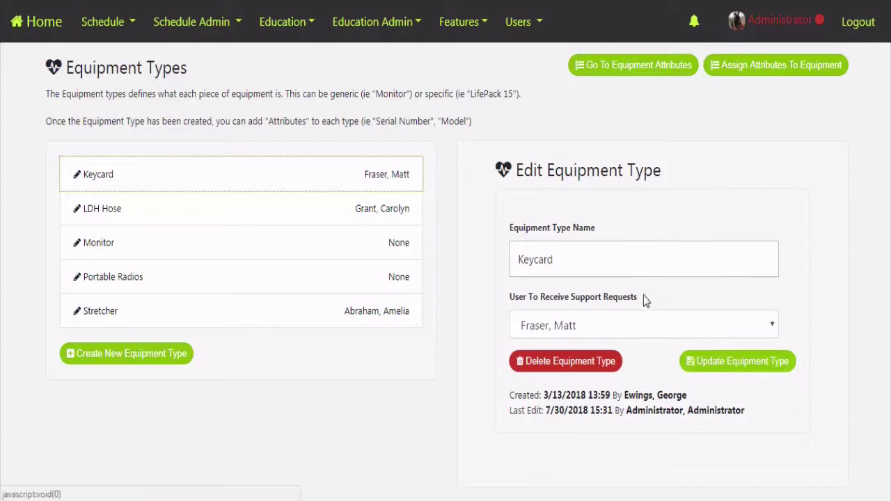
{"action": "left_click", "coordinate": [715, 370]}
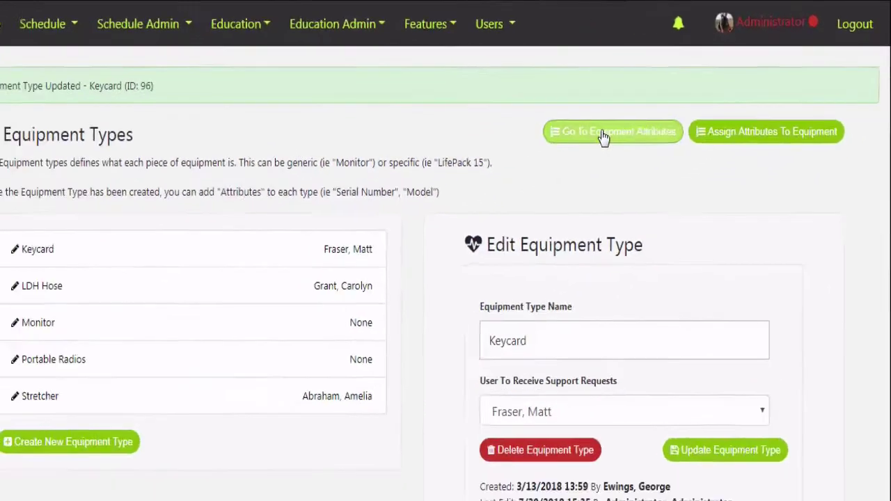
In Equipment Attributes, open the Mileage attribute, check the available data types and save it as Integer.
{"action": "left_click", "coordinate": [474, 199]}
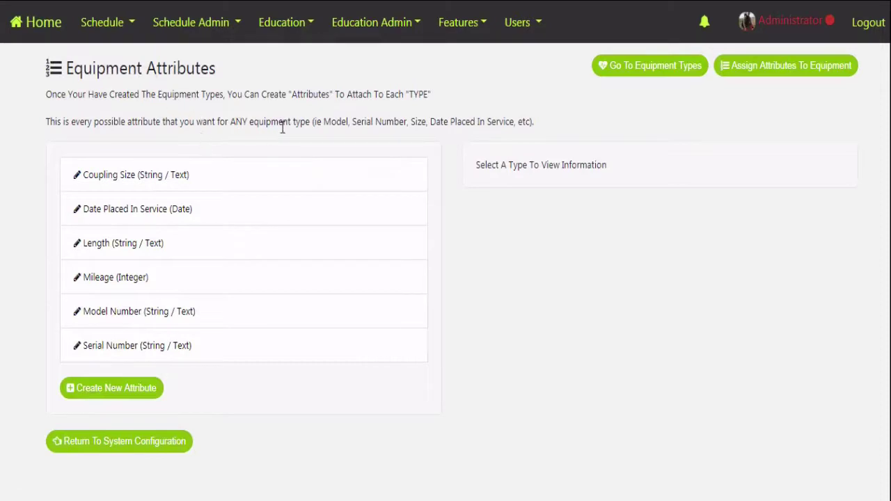
{"action": "left_click", "coordinate": [109, 285]}
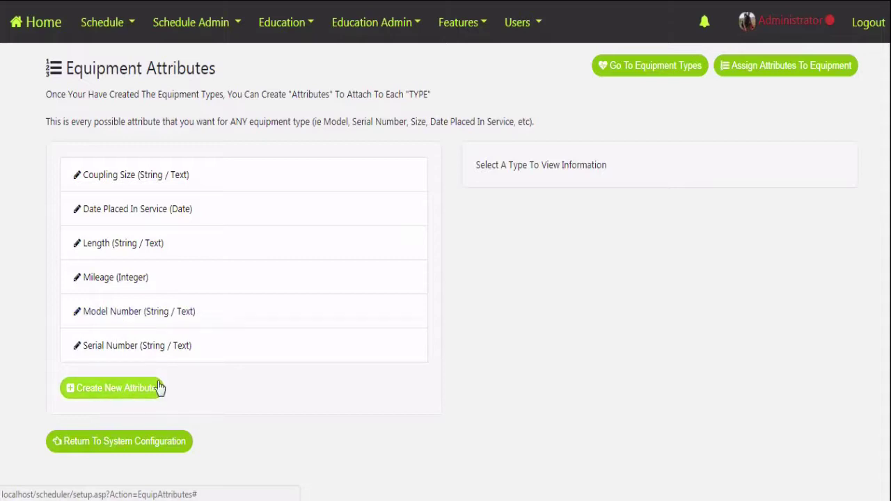
{"action": "left_click", "coordinate": [108, 285]}
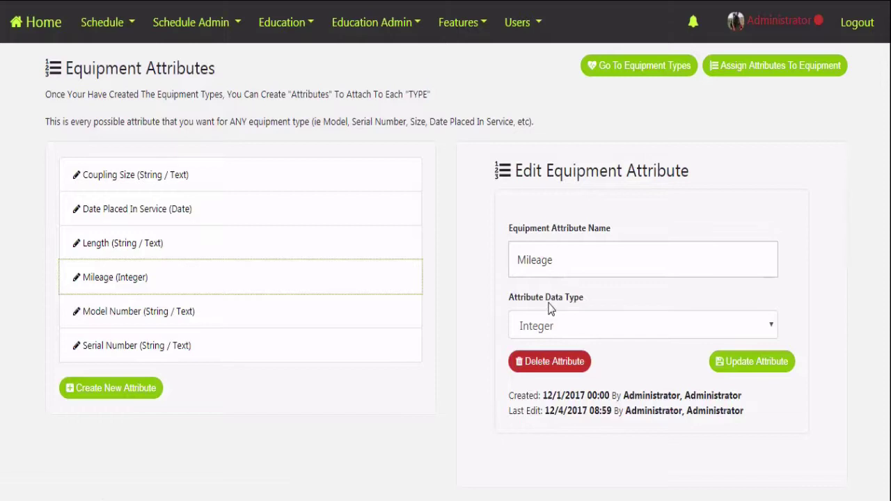
{"action": "left_click", "coordinate": [575, 336]}
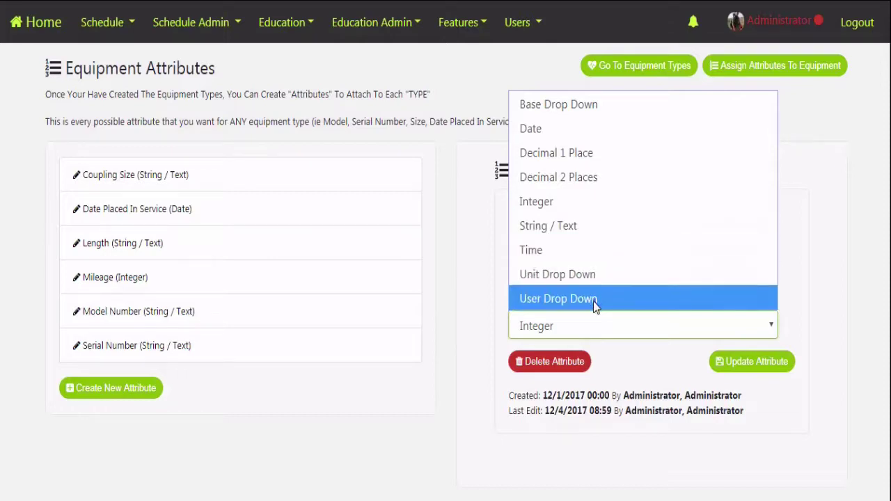
{"action": "left_click", "coordinate": [622, 358]}
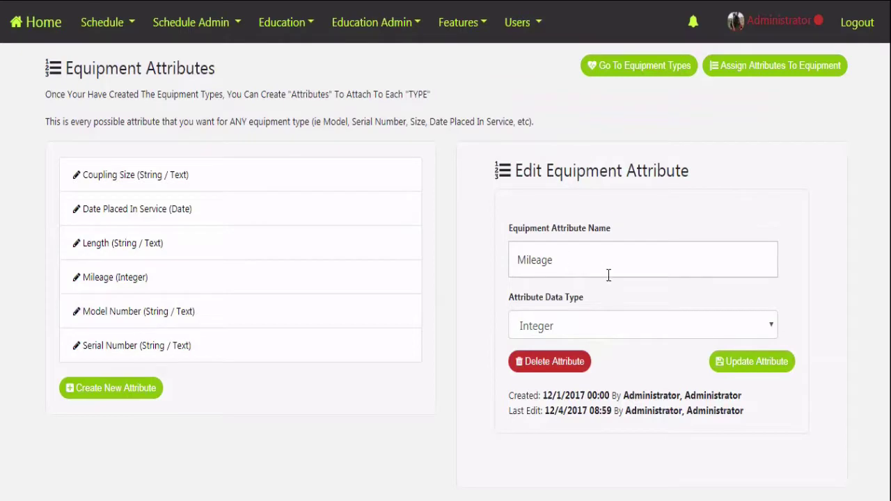
{"action": "left_click", "coordinate": [757, 367]}
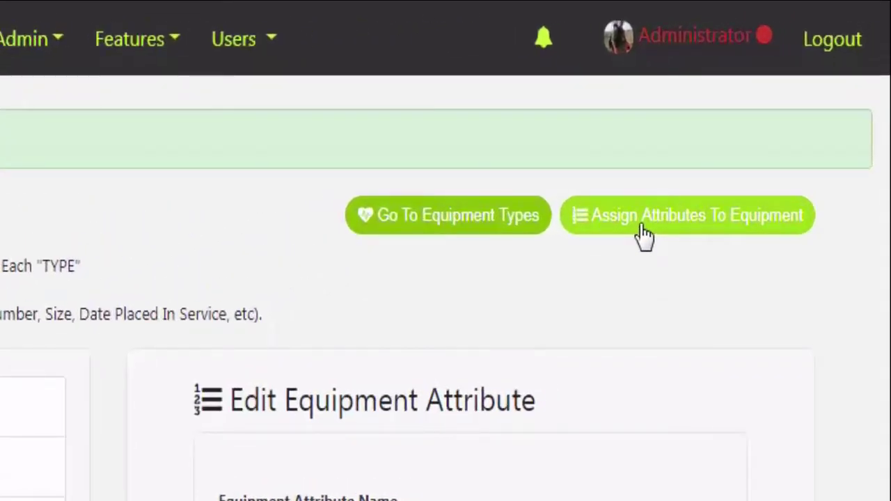
Attach the Date Placed In Service and Serial Number attributes to the Keycard equipment type.
{"action": "left_click", "coordinate": [641, 235]}
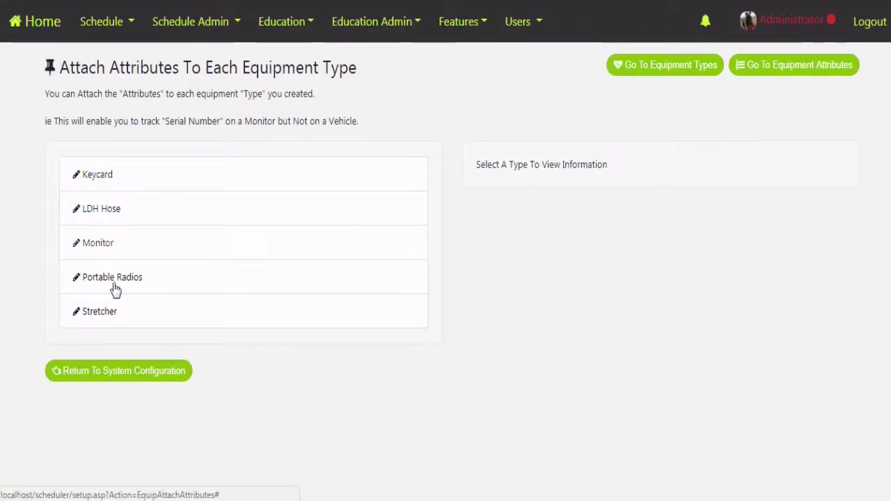
{"action": "left_click", "coordinate": [116, 188]}
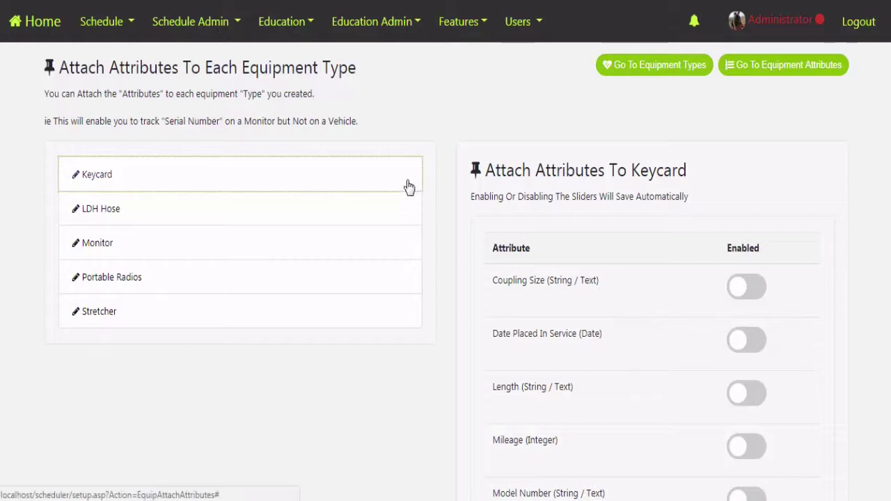
{"action": "left_click", "coordinate": [755, 344]}
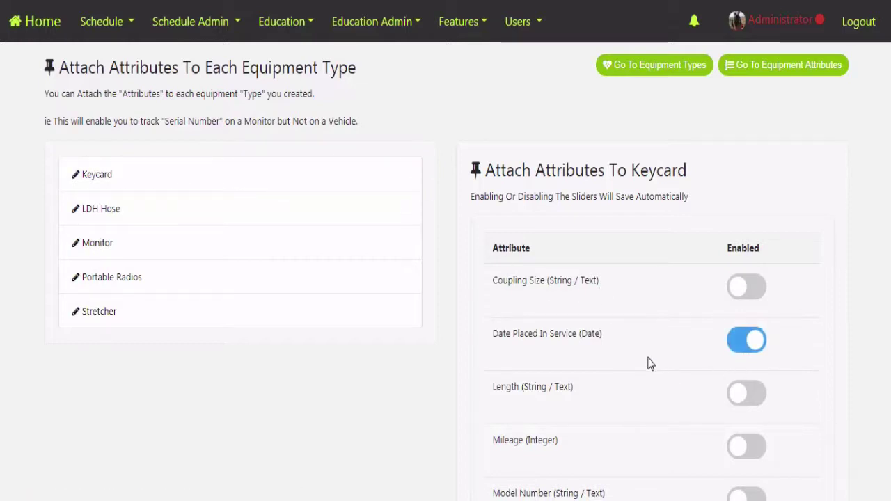
{"action": "scroll", "coordinate": [647, 363], "scroll_direction": "down", "scroll_amount": 2}
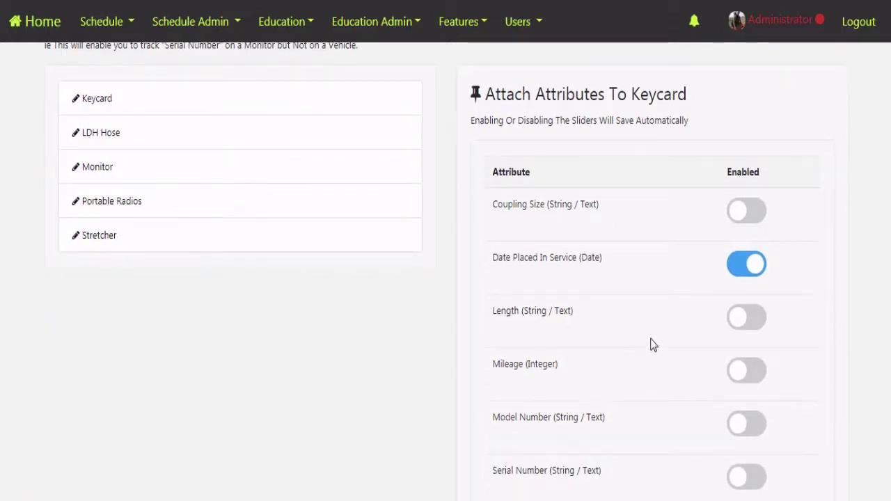
{"action": "scroll", "coordinate": [636, 358], "scroll_direction": "down", "scroll_amount": 2}
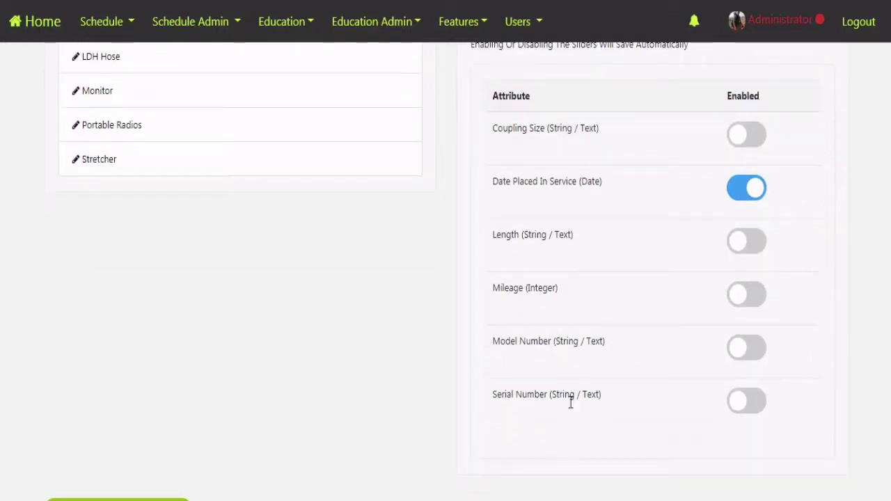
{"action": "left_click", "coordinate": [740, 411]}
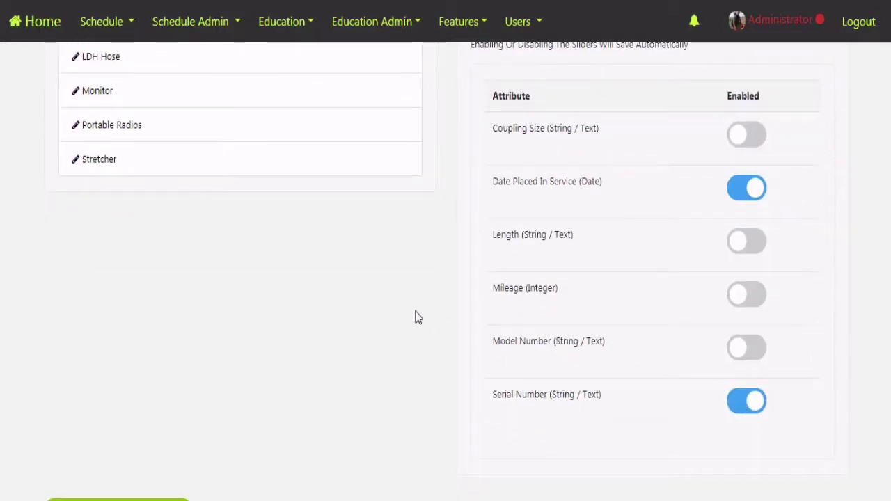
Review which attributes are enabled for the LDH Hose and Monitor equipment types.
{"action": "scroll", "coordinate": [241, 234], "scroll_direction": "up", "scroll_amount": 4}
{"action": "left_click", "coordinate": [110, 215]}
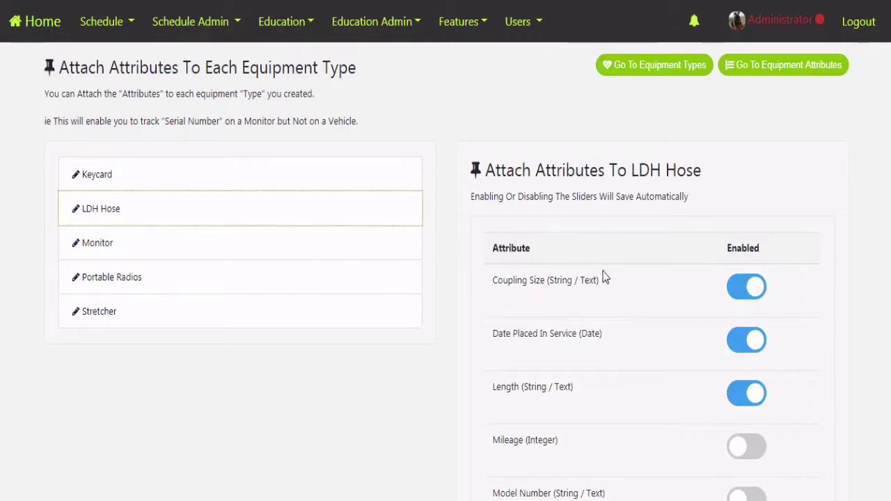
{"action": "scroll", "coordinate": [604, 276], "scroll_direction": "down", "scroll_amount": 1}
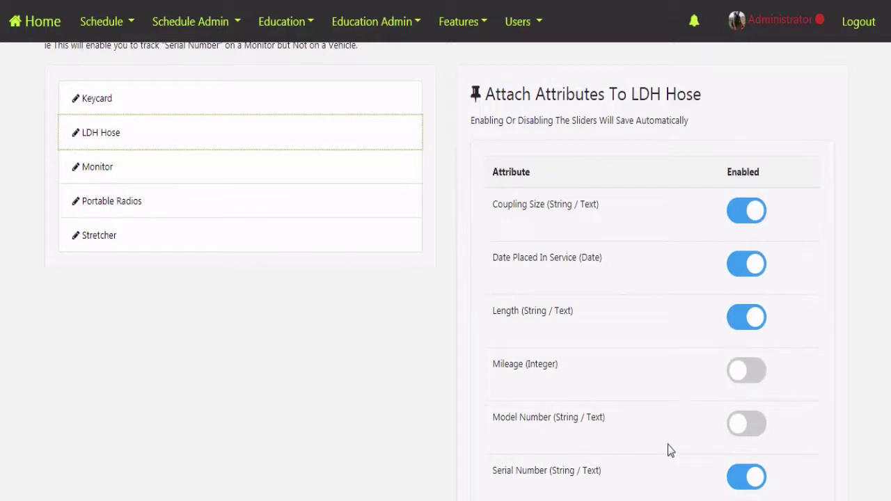
{"action": "scroll", "coordinate": [670, 433], "scroll_direction": "down", "scroll_amount": 1}
{"action": "scroll", "coordinate": [237, 223], "scroll_direction": "up", "scroll_amount": 2}
{"action": "left_click", "coordinate": [118, 182]}
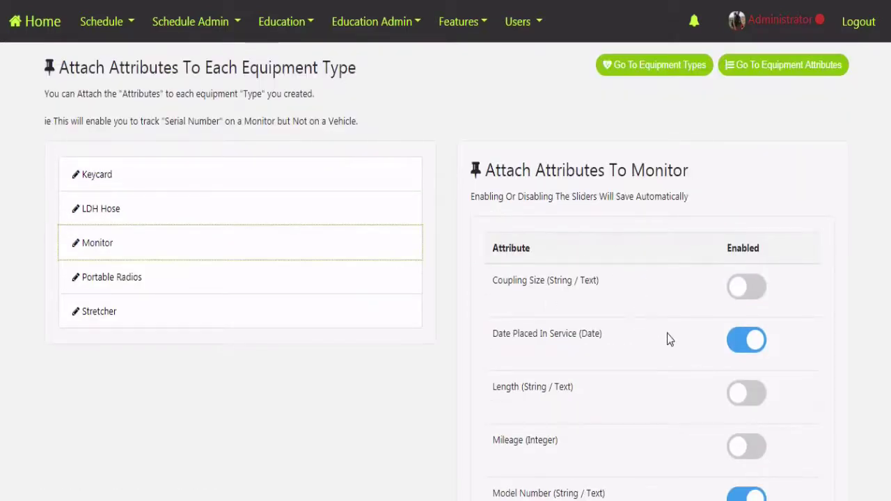
{"action": "scroll", "coordinate": [668, 338], "scroll_direction": "down", "scroll_amount": 1}
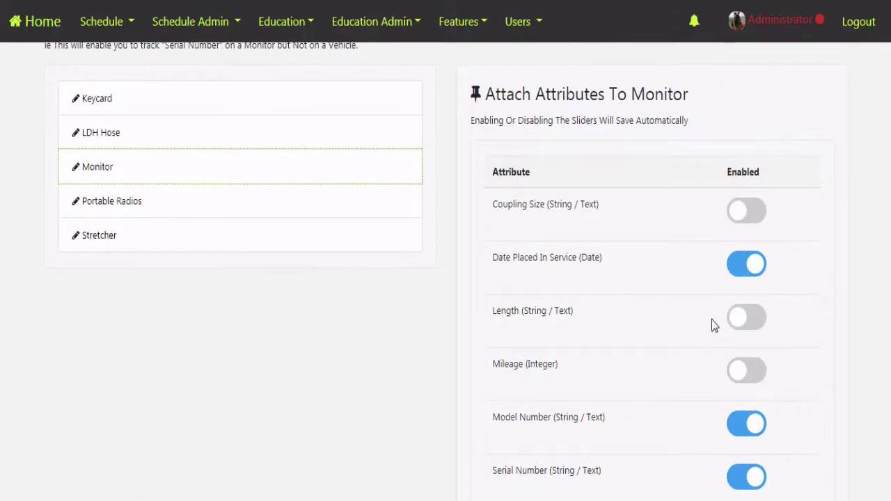
{"action": "scroll", "coordinate": [696, 324], "scroll_direction": "down", "scroll_amount": 2}
{"action": "scroll", "coordinate": [692, 324], "scroll_direction": "up", "scroll_amount": 3}
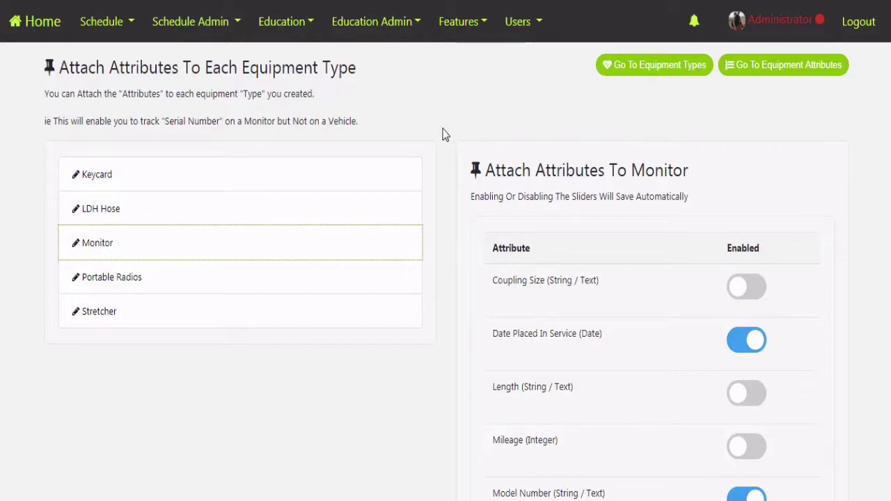
Open the Equipment feature and set the equipment search to Group Items.
{"action": "left_click", "coordinate": [460, 32]}
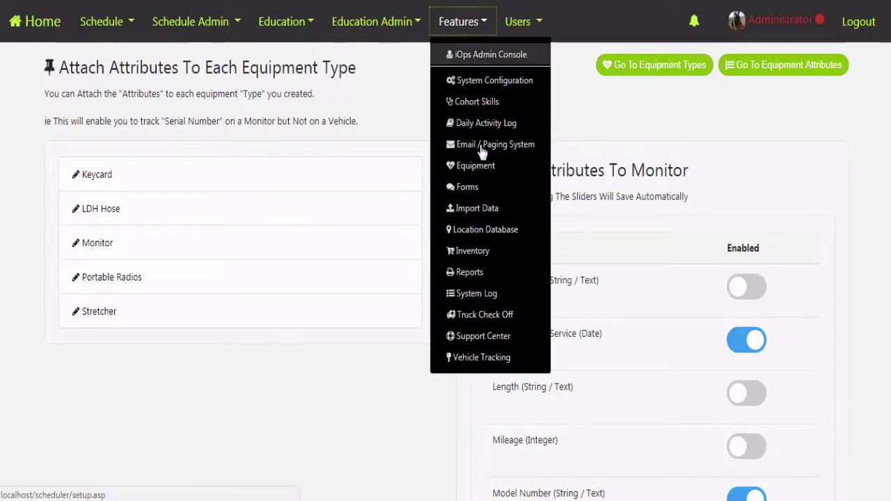
{"action": "left_click", "coordinate": [487, 173]}
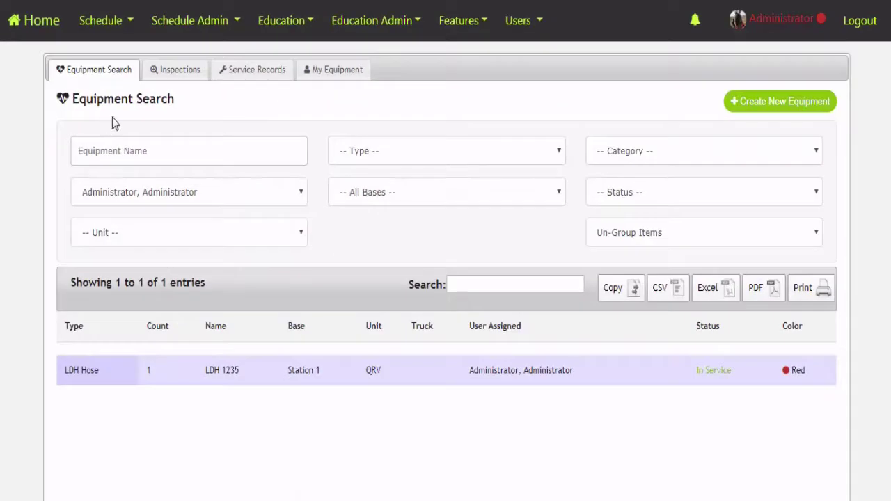
{"action": "left_click", "coordinate": [630, 237]}
{"action": "left_click", "coordinate": [616, 259]}
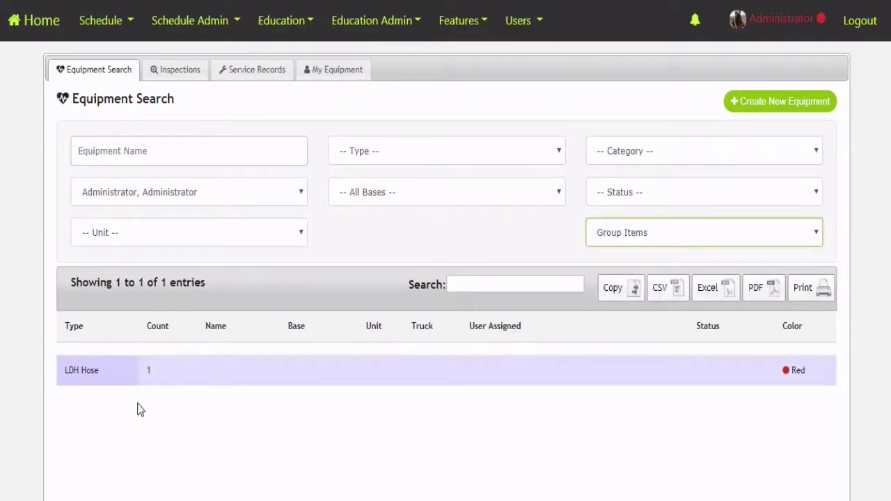
Check the equipment type filter choices, then clear the Assigned To filter to include equipment for all users.
{"action": "left_click", "coordinate": [358, 159]}
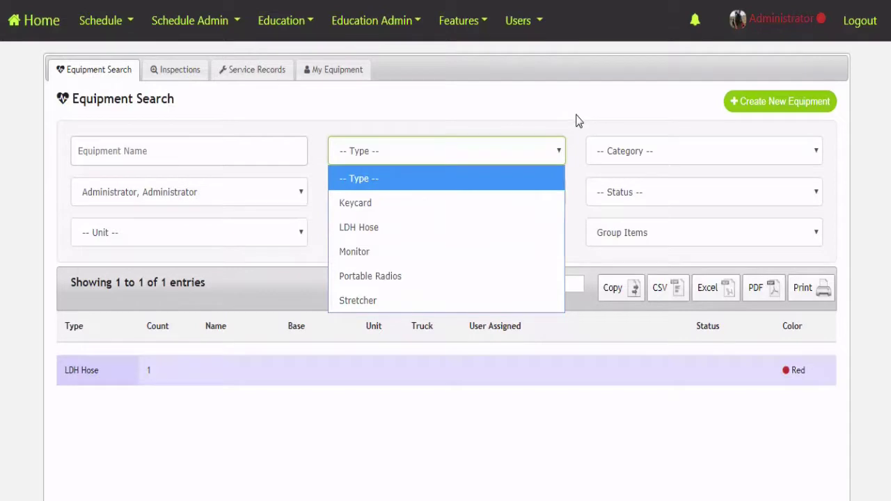
{"action": "left_click", "coordinate": [582, 144]}
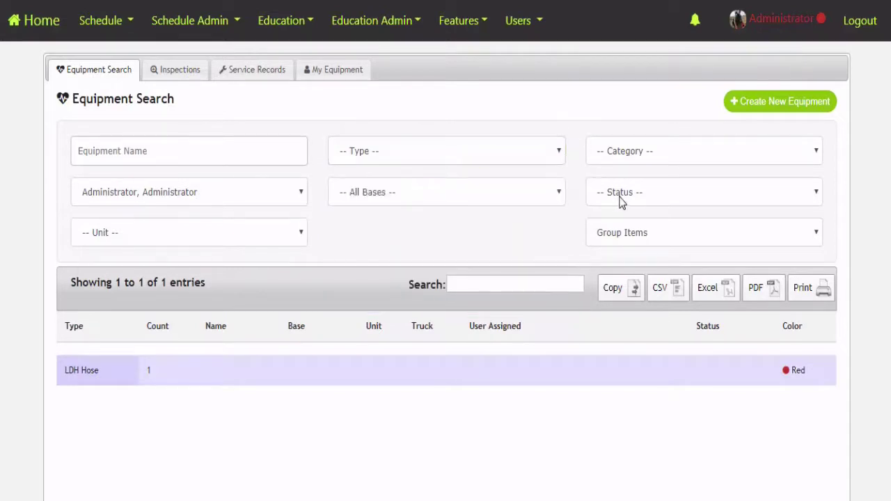
{"action": "left_click", "coordinate": [225, 196]}
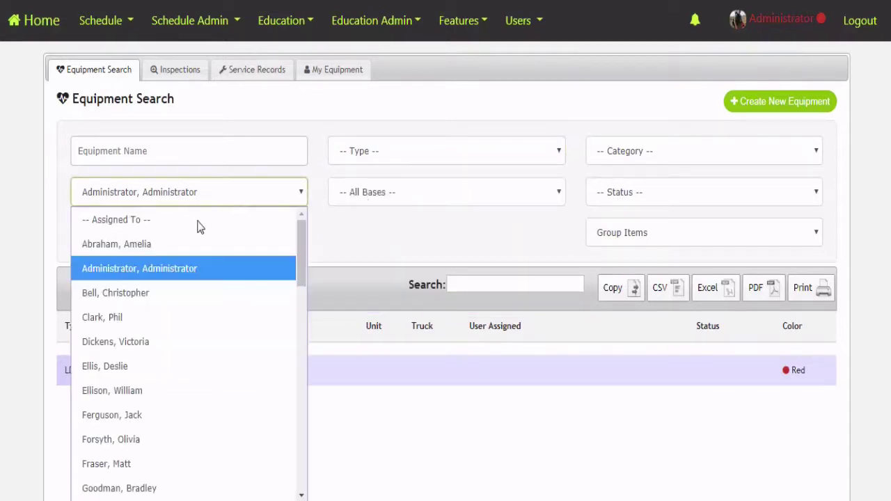
{"action": "left_click", "coordinate": [181, 224]}
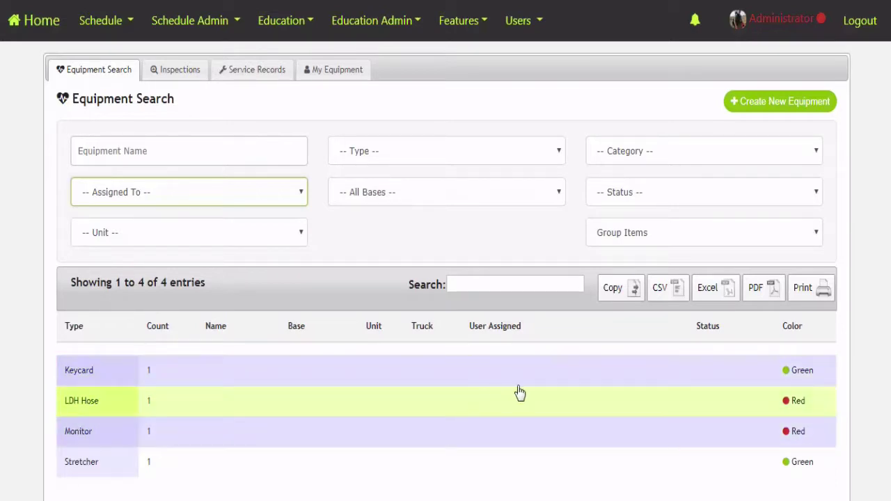
Open the Stretcher SN44567 record from the Stretcher group and review its demographics.
{"action": "left_click", "coordinate": [149, 464]}
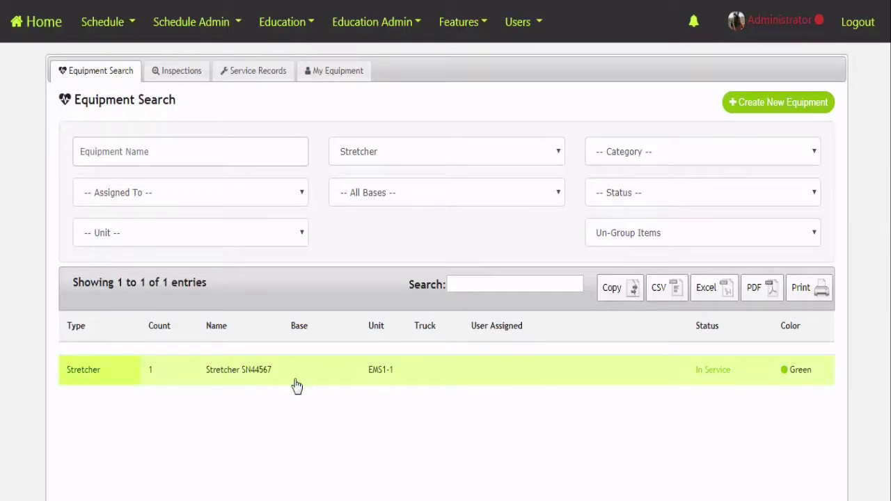
{"action": "left_click", "coordinate": [255, 380]}
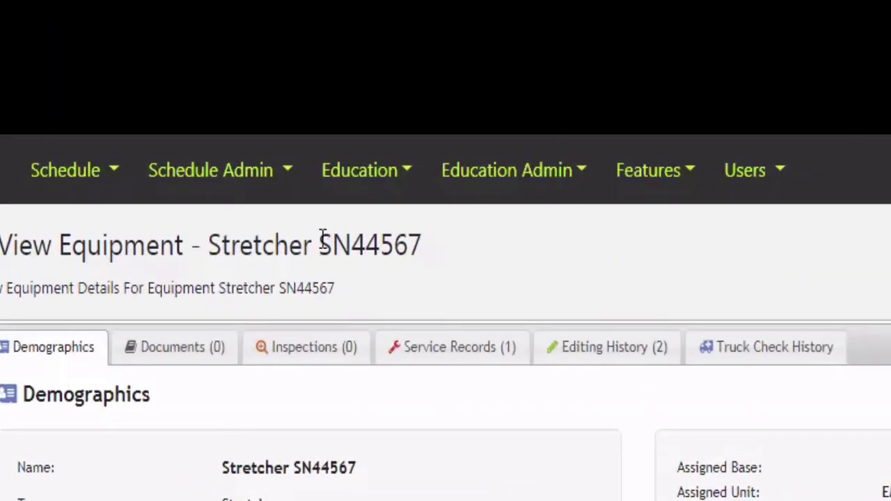
{"action": "left_click_drag", "start_coordinate": [322, 236], "coordinate": [454, 264]}
{"action": "left_click", "coordinate": [453, 265]}
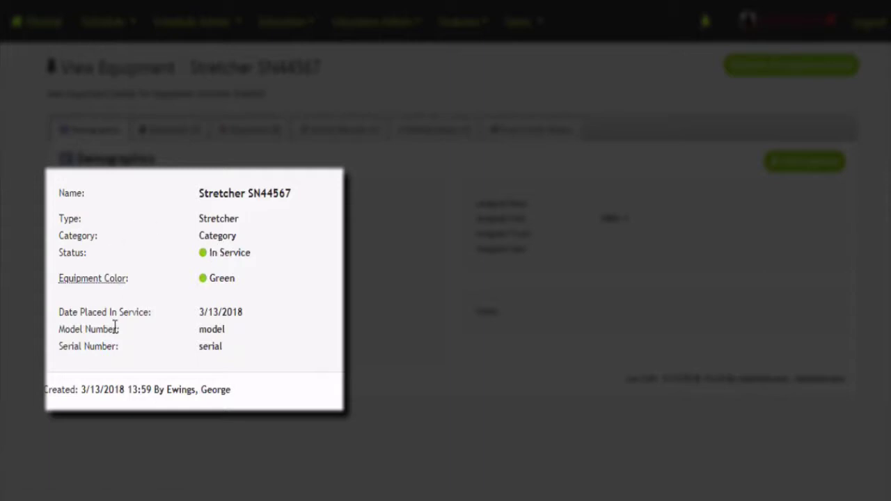
{"action": "left_click_drag", "start_coordinate": [236, 346], "coordinate": [199, 278]}
{"action": "left_click", "coordinate": [166, 318]}
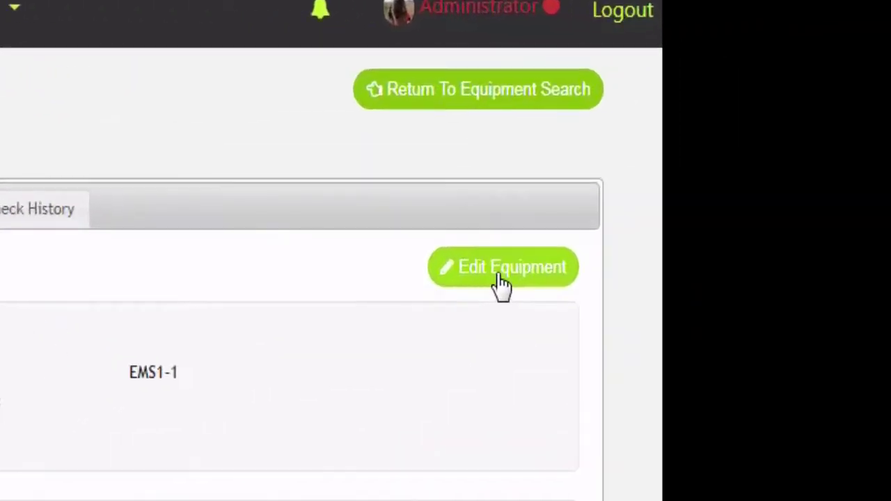
Open the Stretcher SN44567 record for editing and look over its demographics fields.
{"action": "left_click", "coordinate": [501, 278]}
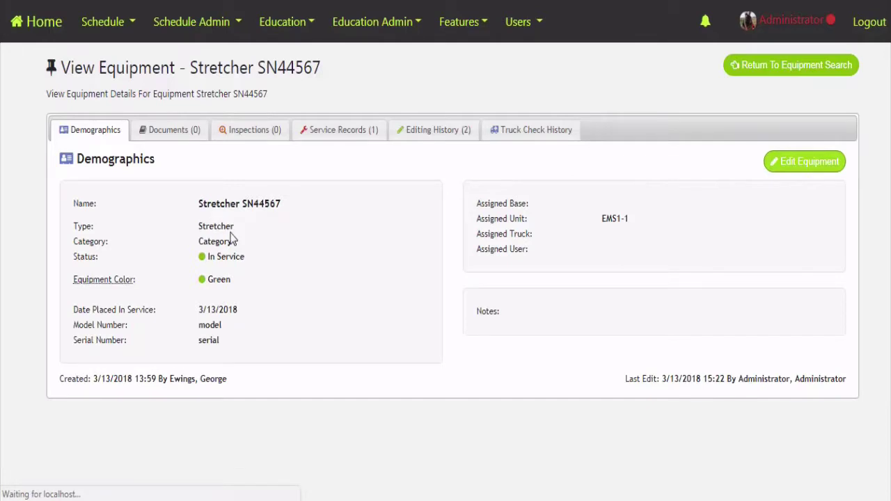
{"action": "scroll", "coordinate": [574, 332], "scroll_direction": "down", "scroll_amount": 2}
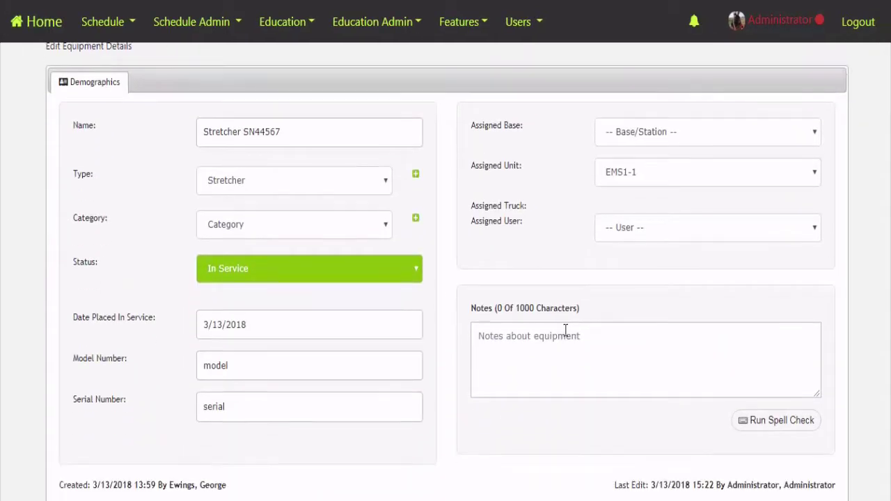
Finish looking over the equipment edit form, then return to the Stretcher SN44567 record and review its documents.
{"action": "scroll", "coordinate": [163, 467], "scroll_direction": "up", "scroll_amount": 2}
{"action": "scroll", "coordinate": [116, 445], "scroll_direction": "down", "scroll_amount": 4}
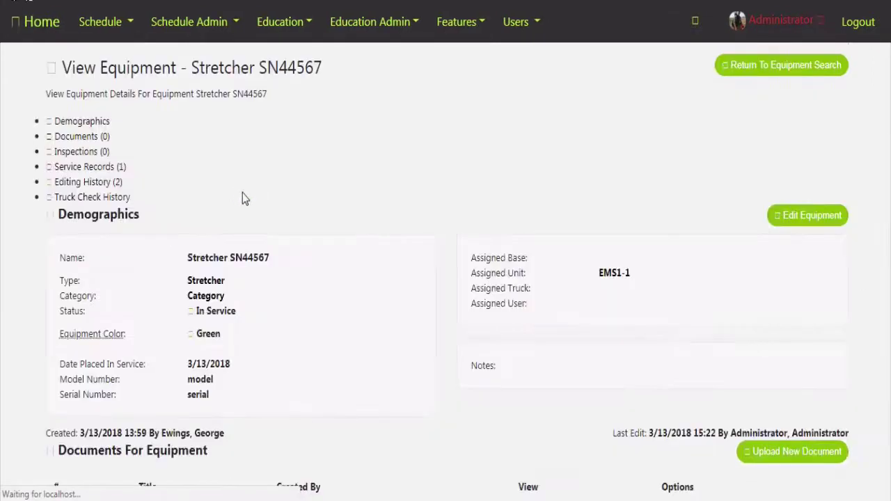
{"action": "left_click", "coordinate": [165, 135]}
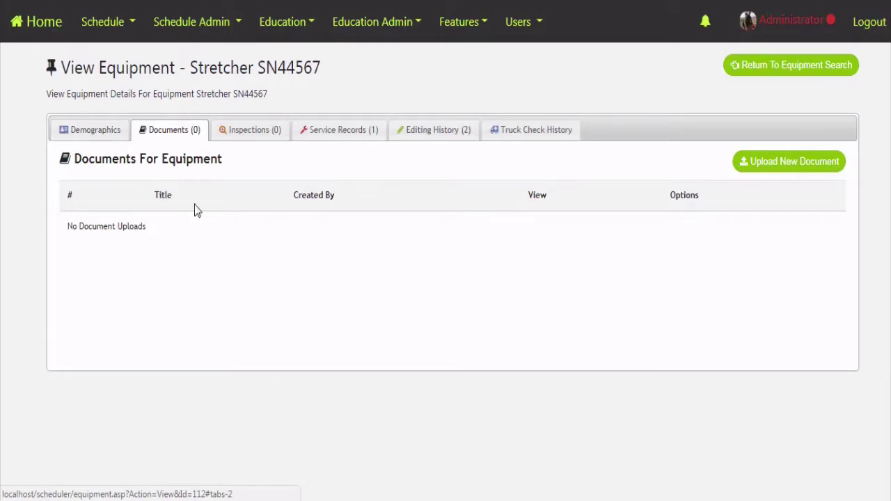
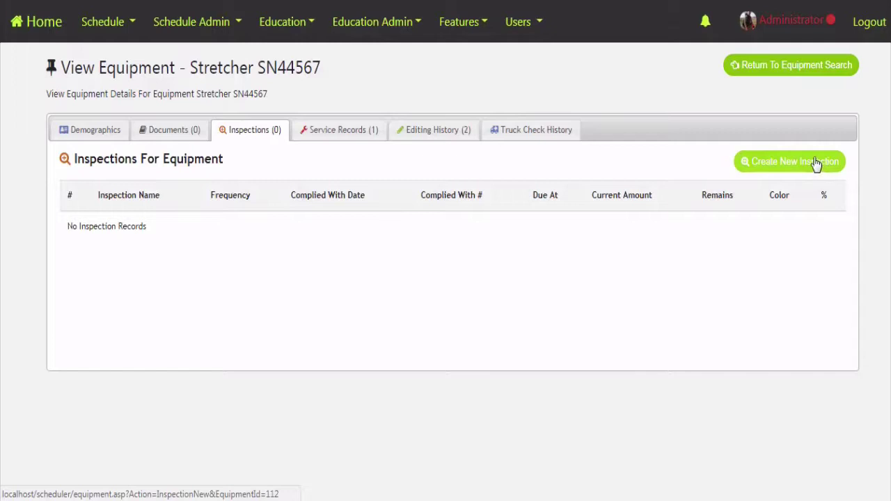
Create a new inspection for Stretcher SN44567 and name it "Yearly Inspection".
{"action": "left_click", "coordinate": [736, 168]}
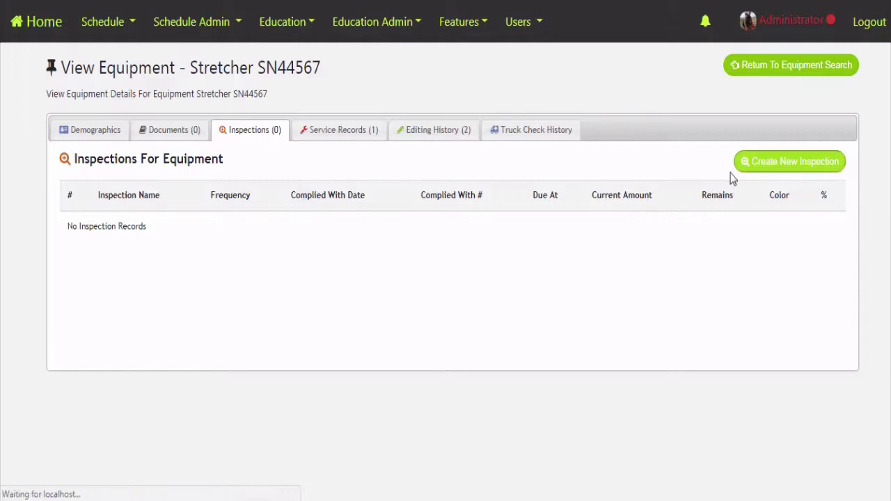
{"action": "scroll", "coordinate": [216, 268], "scroll_direction": "down", "scroll_amount": 2}
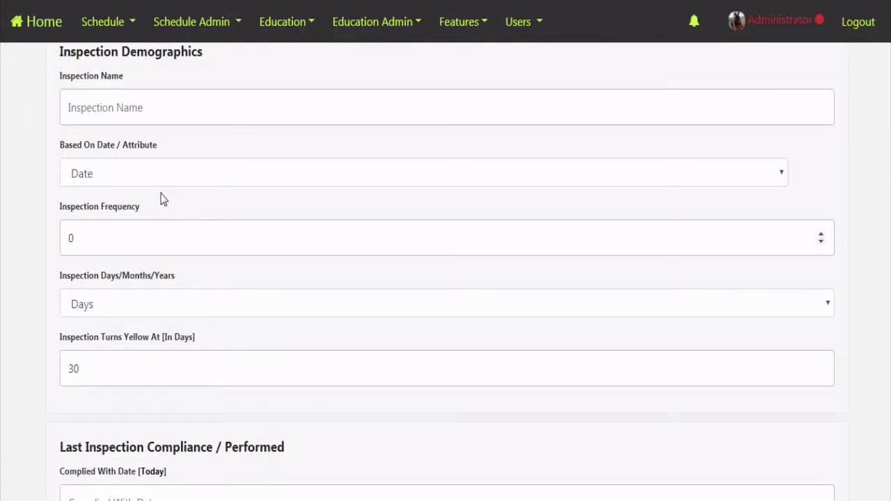
{"action": "scroll", "coordinate": [160, 200], "scroll_direction": "up", "scroll_amount": 1}
{"action": "left_click", "coordinate": [154, 188]}
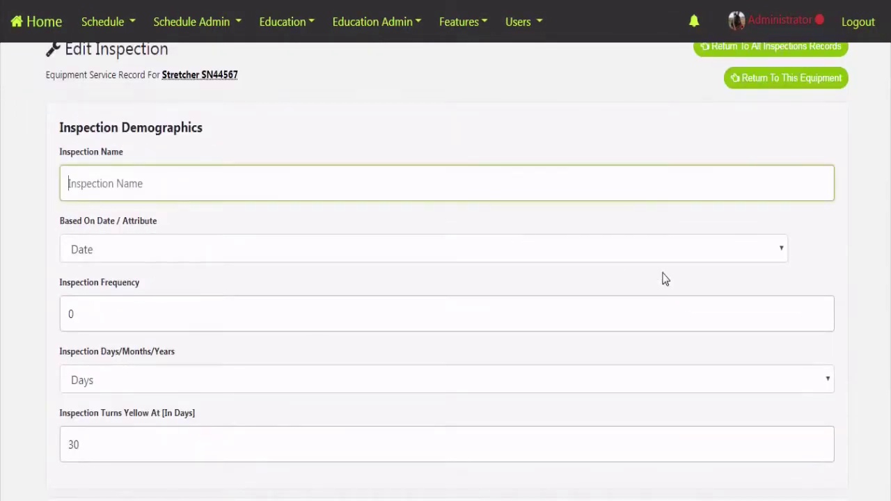
{"action": "type", "text": "Y"}
{"action": "scroll", "coordinate": [665, 279], "scroll_direction": "down", "scroll_amount": 3}
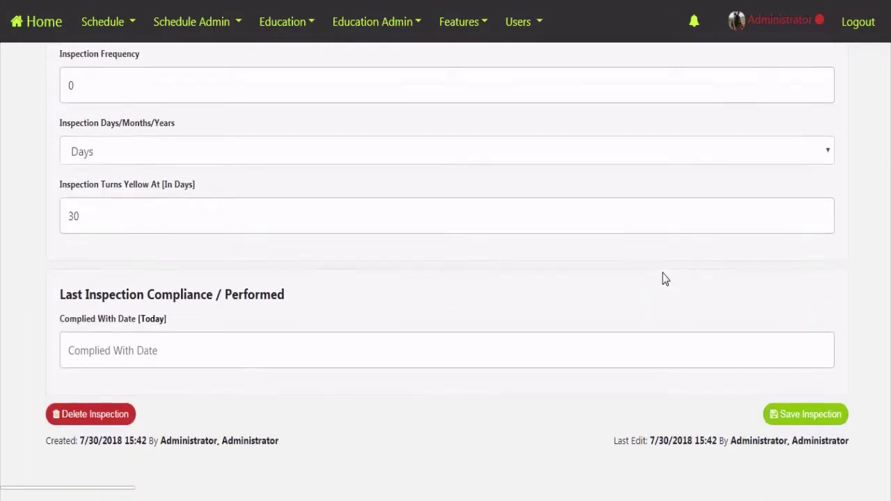
{"action": "scroll", "coordinate": [665, 279], "scroll_direction": "up", "scroll_amount": 4}
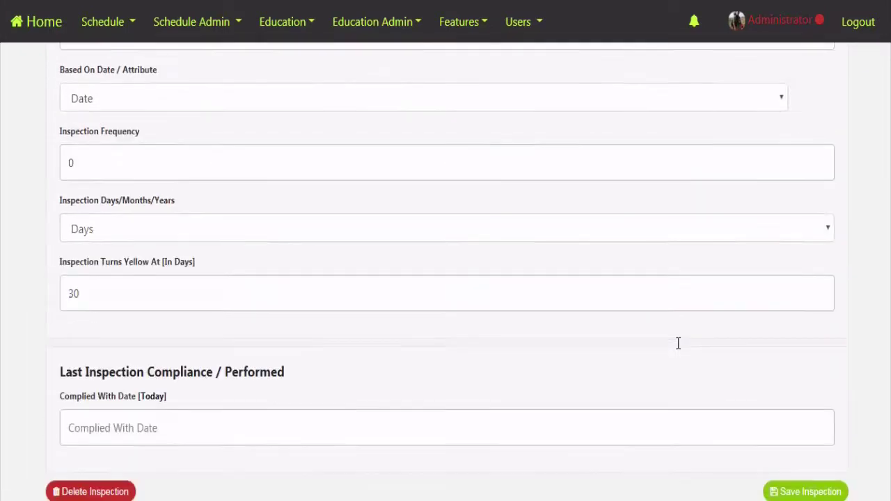
{"action": "left_click", "coordinate": [187, 181]}
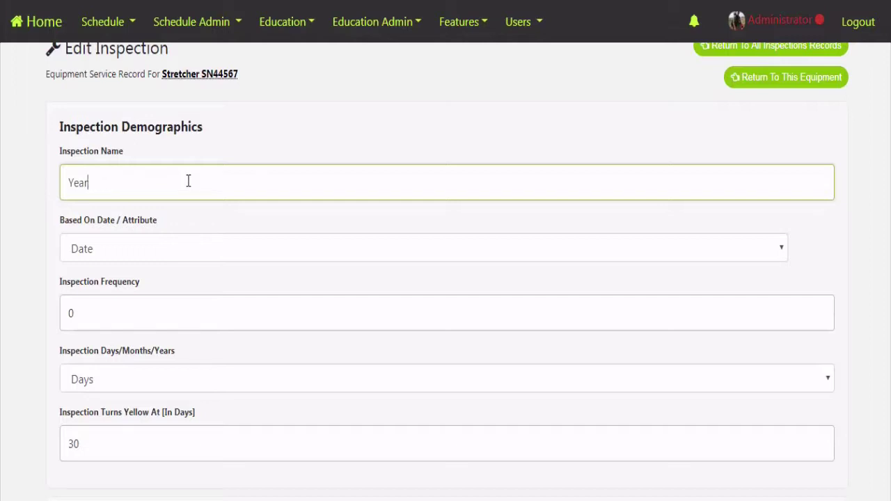
{"action": "type", "text": "early Inspection"}
Base the inspection on Date and set its frequency to 6 Months.
{"action": "left_click", "coordinate": [124, 255]}
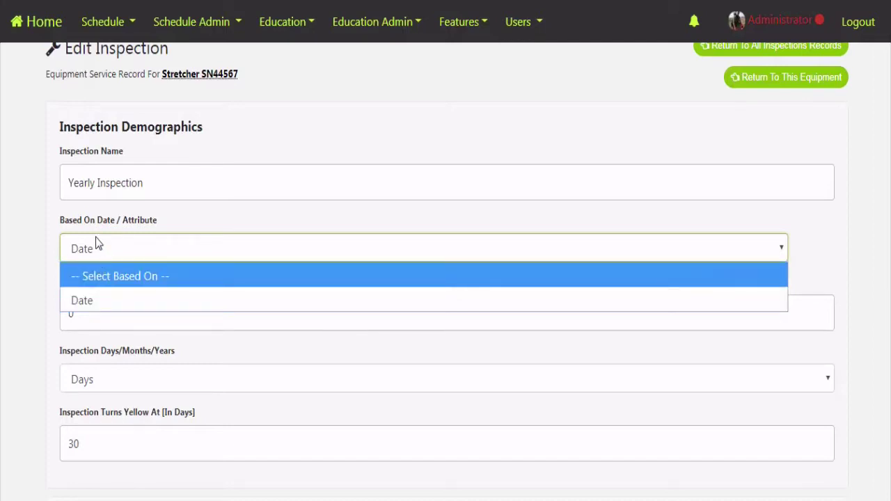
{"action": "left_click", "coordinate": [79, 299]}
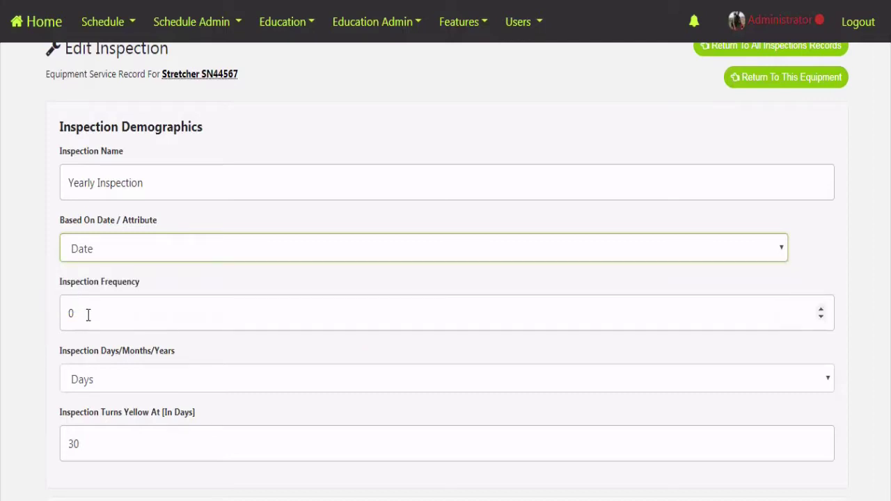
{"action": "left_click", "coordinate": [86, 314]}
{"action": "left_click_drag", "start_coordinate": [88, 312], "coordinate": [2, 326]}
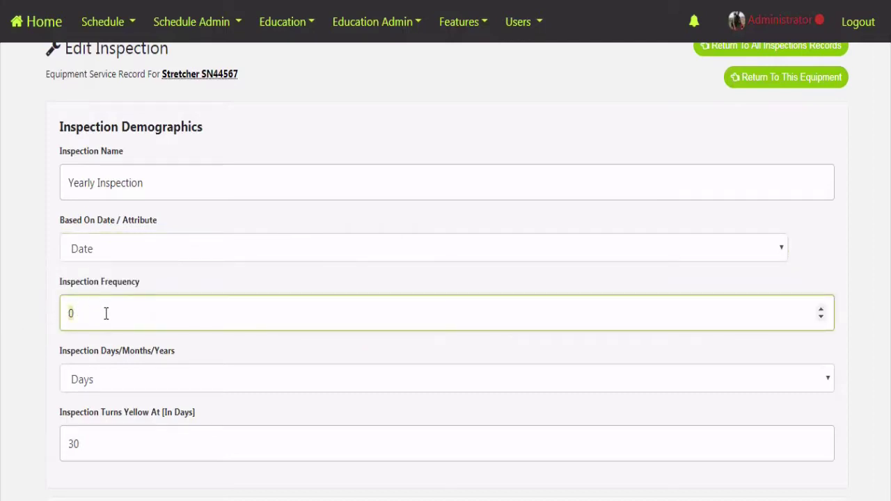
{"action": "type", "text": "6"}
{"action": "left_click", "coordinate": [109, 383]}
{"action": "left_click", "coordinate": [90, 425]}
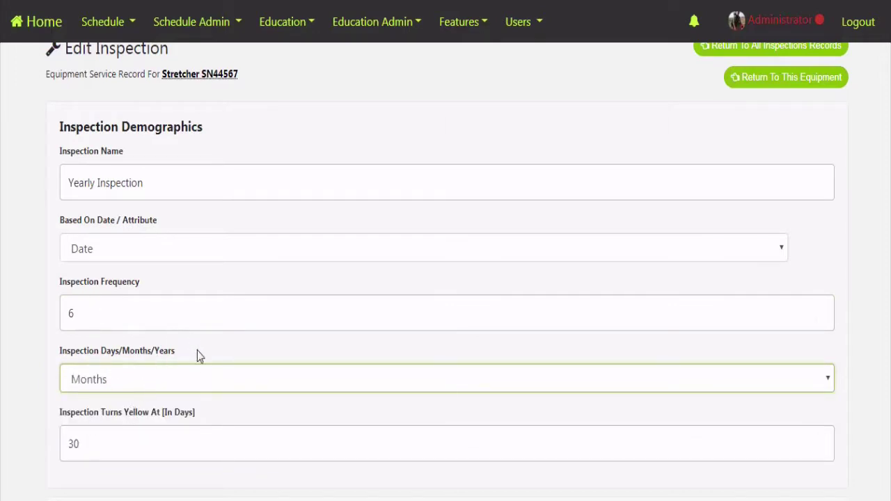
Set the inspection's Complied With Date to today, 7/30/2018, and save the inspection.
{"action": "scroll", "coordinate": [204, 352], "scroll_direction": "down", "scroll_amount": 1}
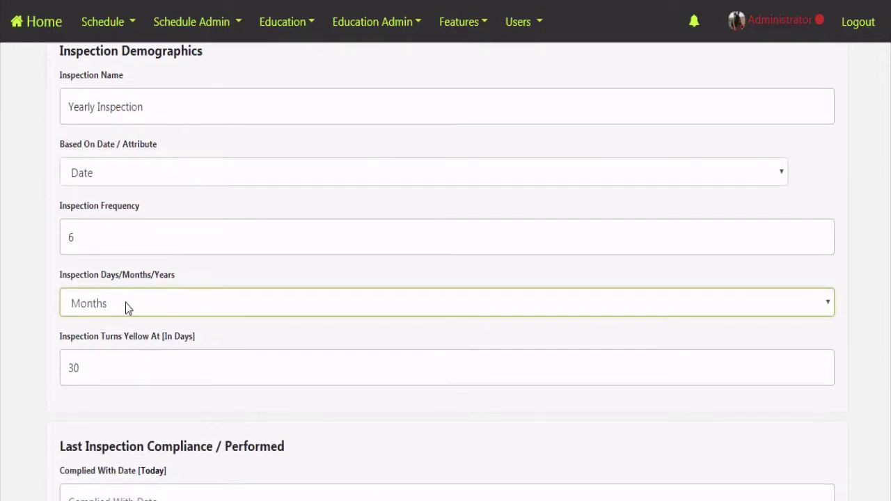
{"action": "scroll", "coordinate": [93, 365], "scroll_direction": "down", "scroll_amount": 1}
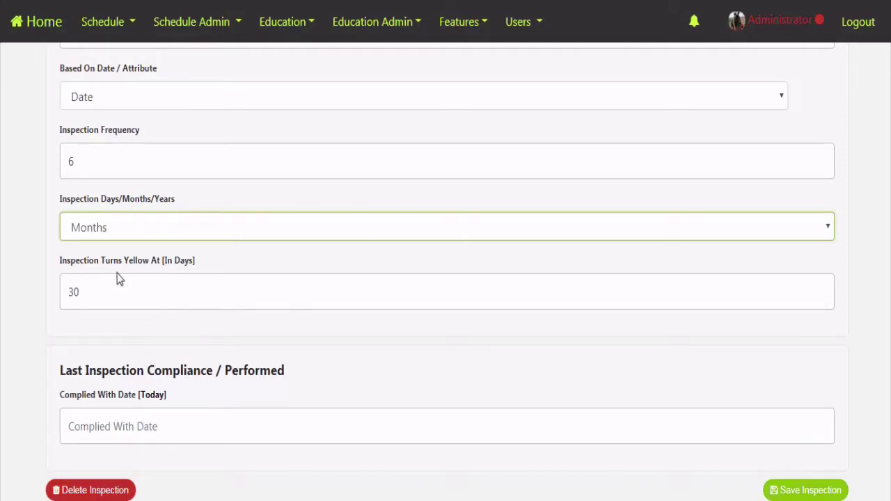
{"action": "left_click", "coordinate": [138, 369]}
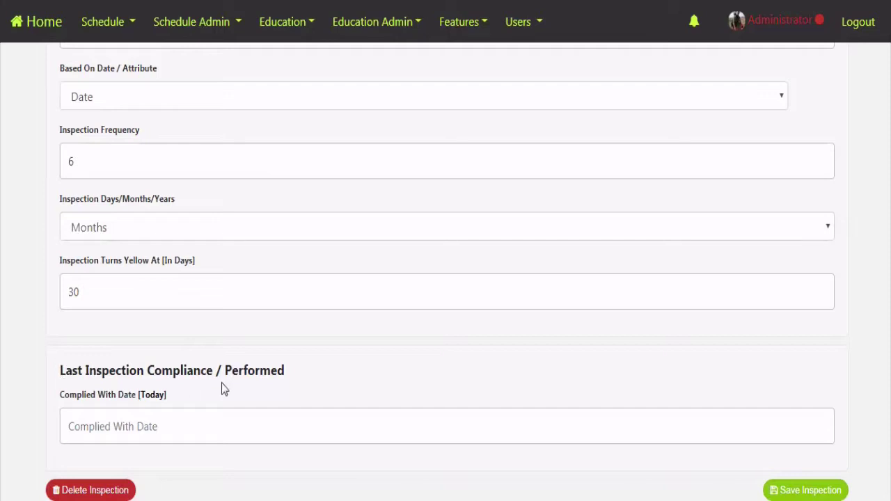
{"action": "left_click", "coordinate": [152, 395]}
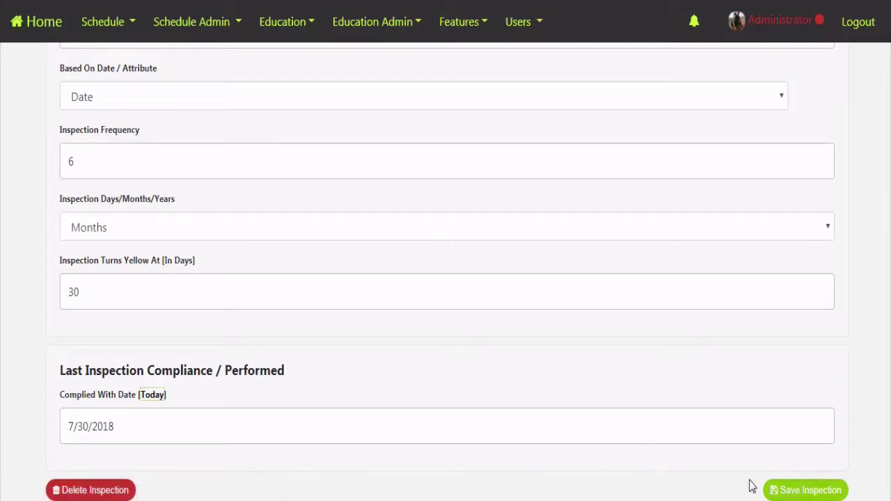
{"action": "left_click", "coordinate": [790, 491]}
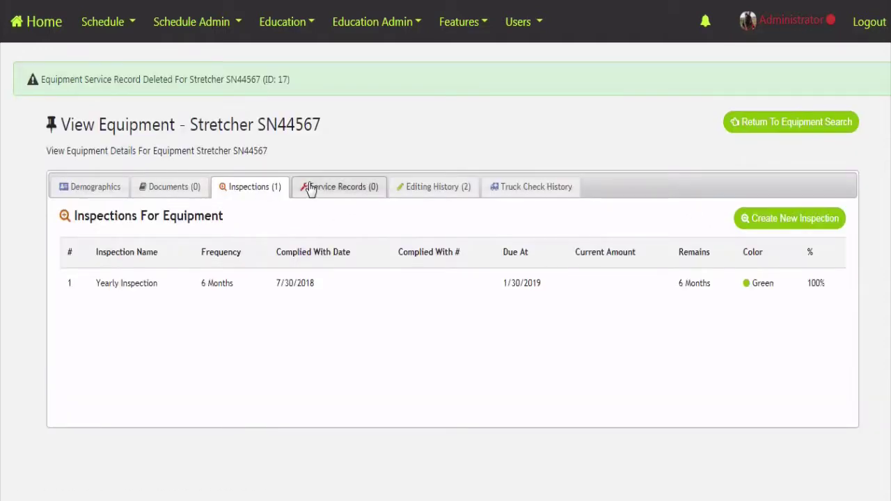
Create a new service record for Stretcher SN44567.
{"action": "left_click", "coordinate": [308, 188]}
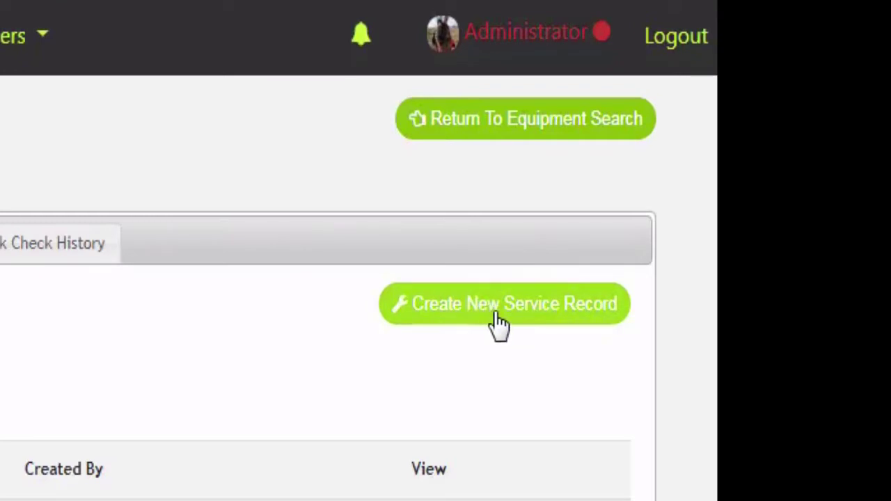
{"action": "left_click", "coordinate": [496, 312]}
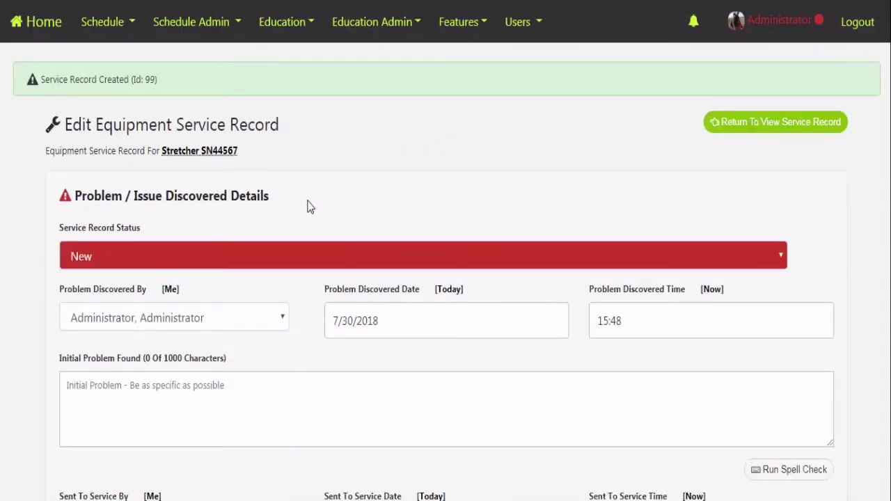
{"action": "scroll", "coordinate": [279, 213], "scroll_direction": "down", "scroll_amount": 1}
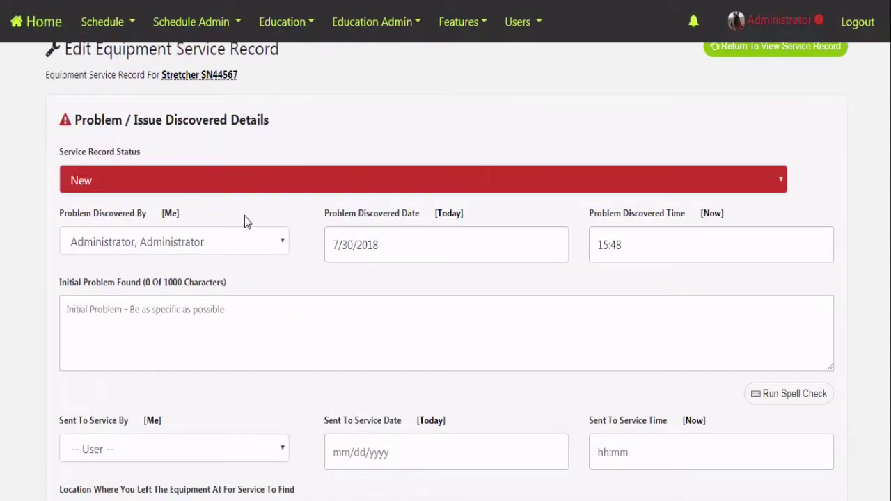
Review the Service Record Status choices while keeping New, and look at the Initial Problem Found field.
{"action": "left_click", "coordinate": [123, 183]}
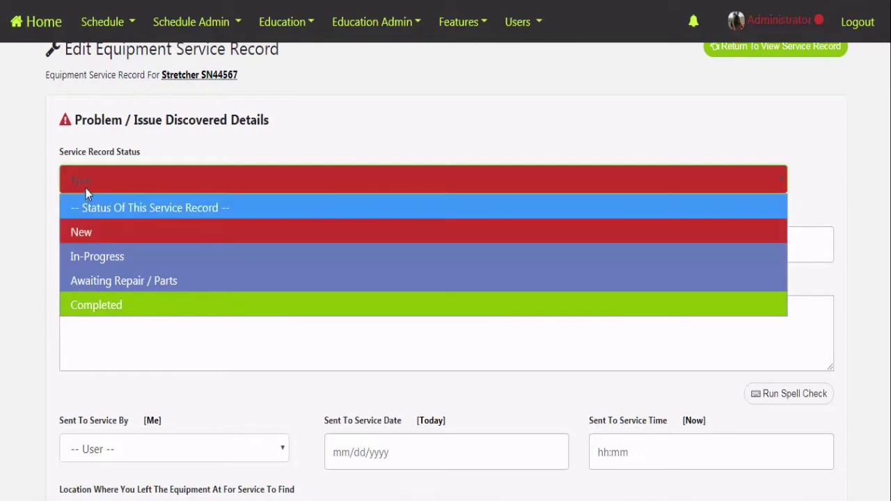
{"action": "left_click", "coordinate": [87, 231]}
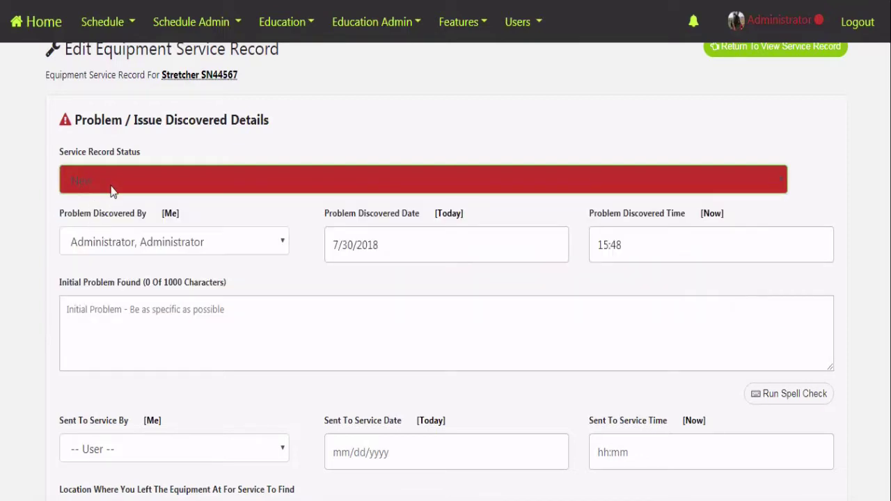
{"action": "left_click", "coordinate": [192, 187]}
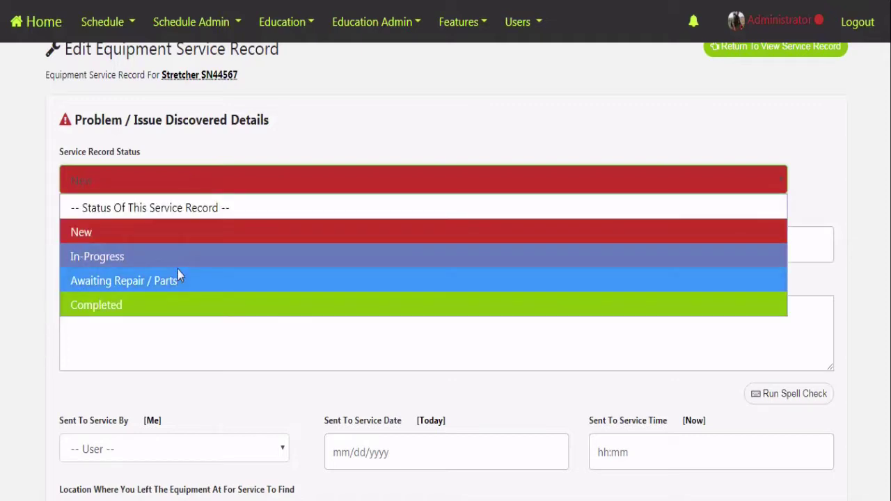
{"action": "left_click", "coordinate": [237, 169]}
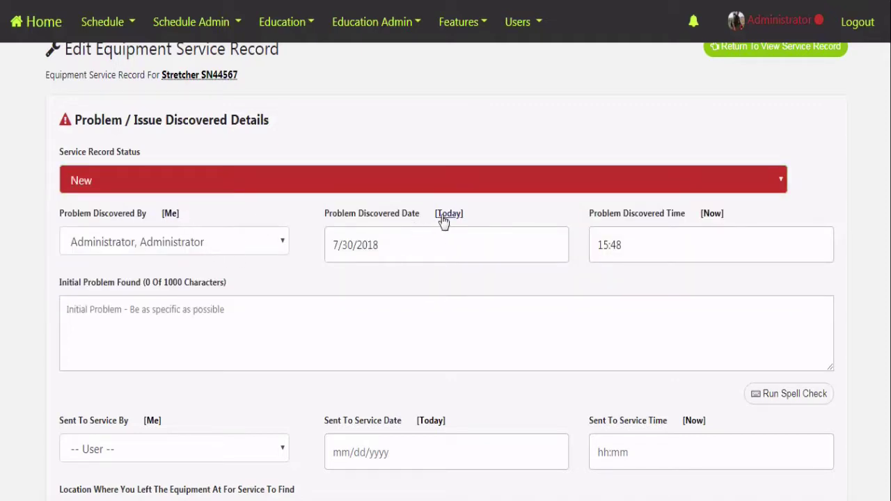
{"action": "left_click", "coordinate": [182, 314]}
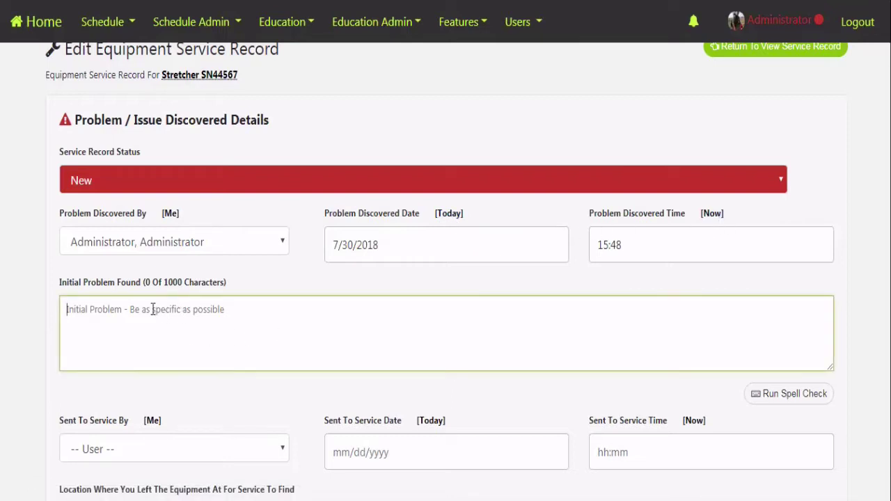
{"action": "left_click", "coordinate": [190, 386]}
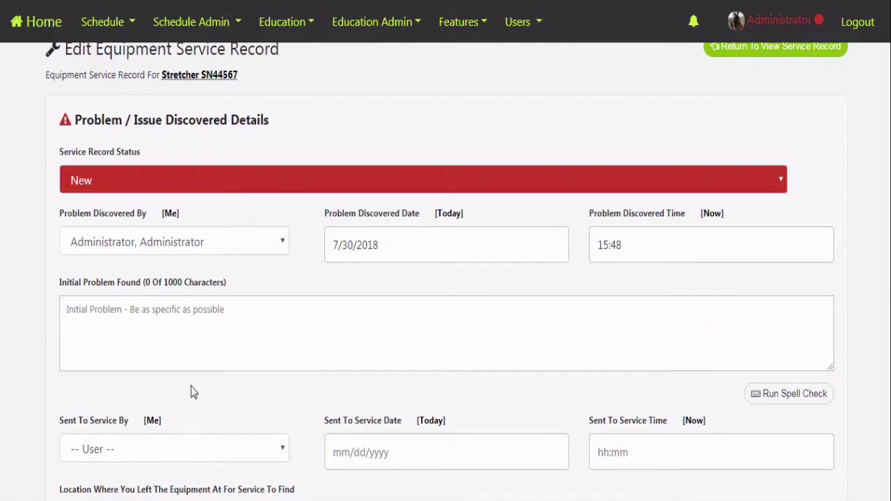
Fill in the Sent To Service details with the current user, today's date and the current time, and select the equipment location field.
{"action": "scroll", "coordinate": [191, 386], "scroll_direction": "down", "scroll_amount": 2}
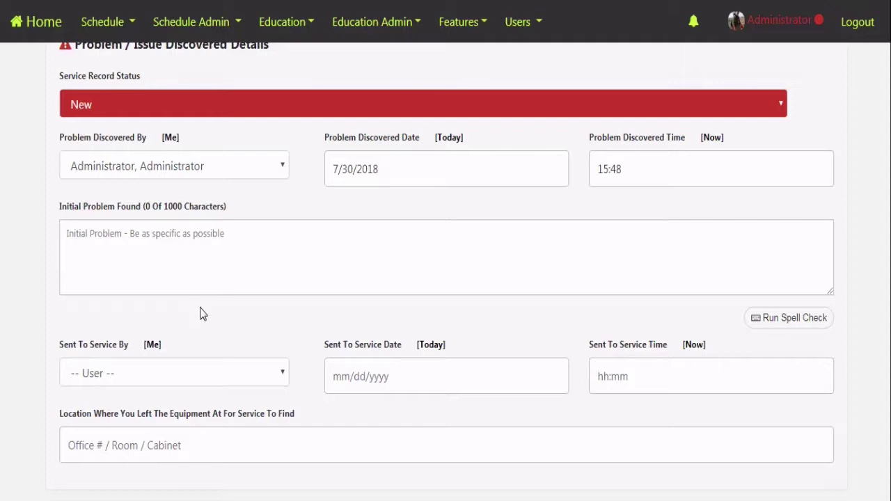
{"action": "left_click", "coordinate": [152, 345]}
{"action": "left_click", "coordinate": [430, 345]}
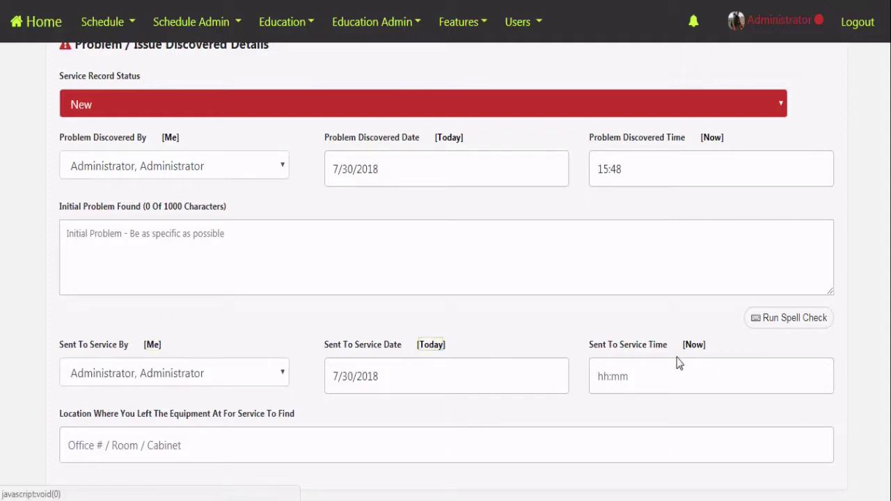
{"action": "left_click", "coordinate": [692, 344]}
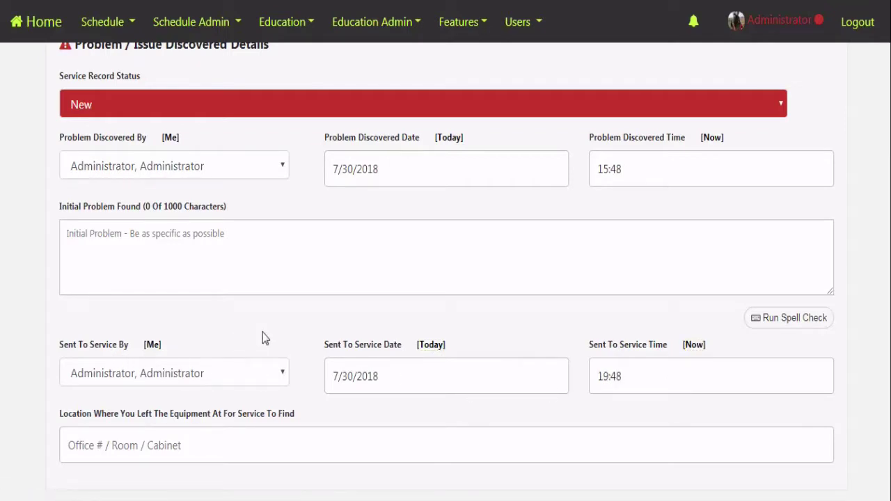
{"action": "scroll", "coordinate": [273, 331], "scroll_direction": "down", "scroll_amount": 2}
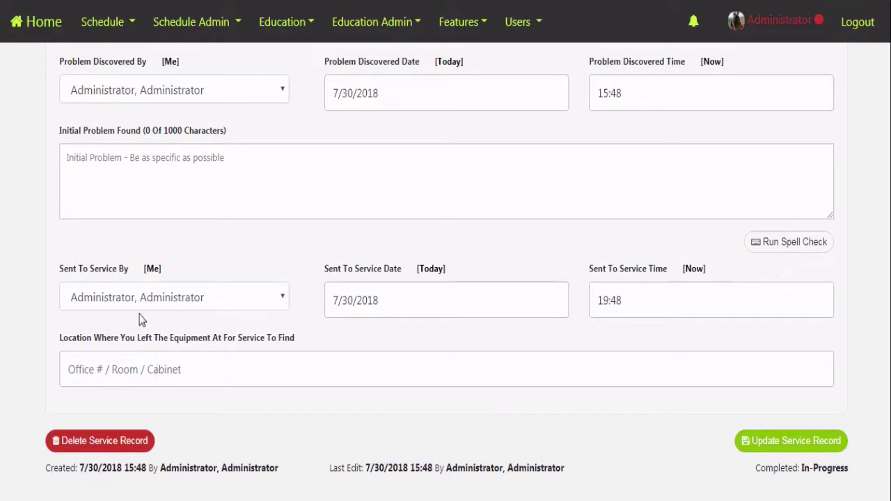
{"action": "left_click", "coordinate": [215, 374]}
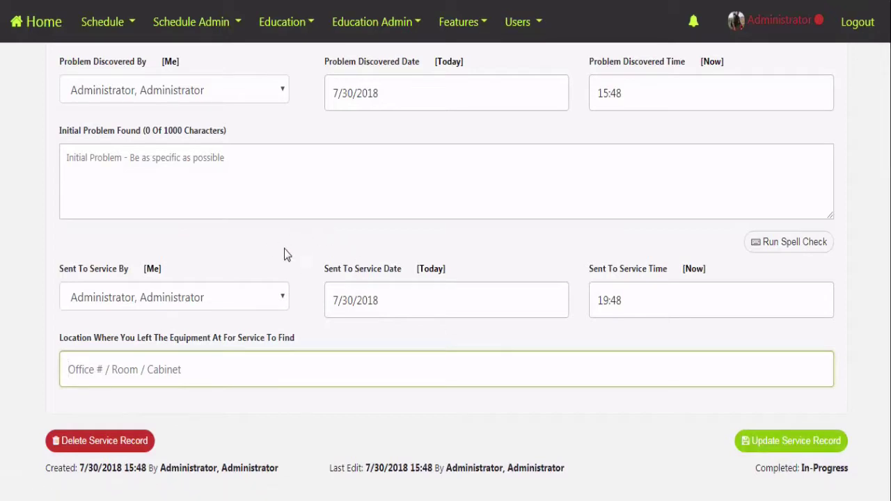
Set the Service Record Status to In-Progress.
{"action": "scroll", "coordinate": [284, 254], "scroll_direction": "up", "scroll_amount": 1}
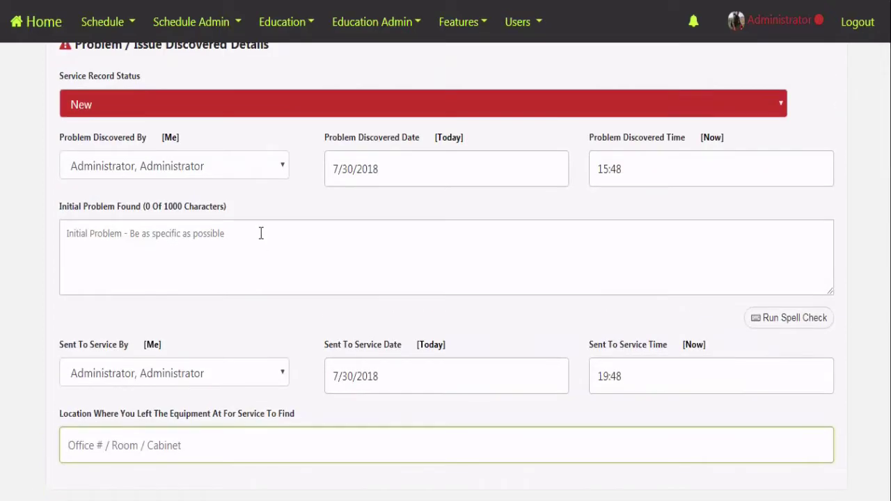
{"action": "left_click", "coordinate": [175, 110]}
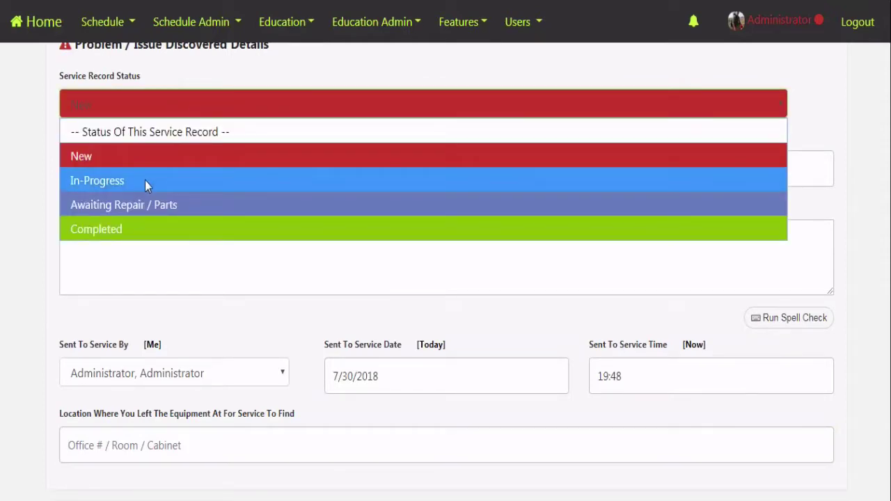
{"action": "left_click", "coordinate": [113, 182]}
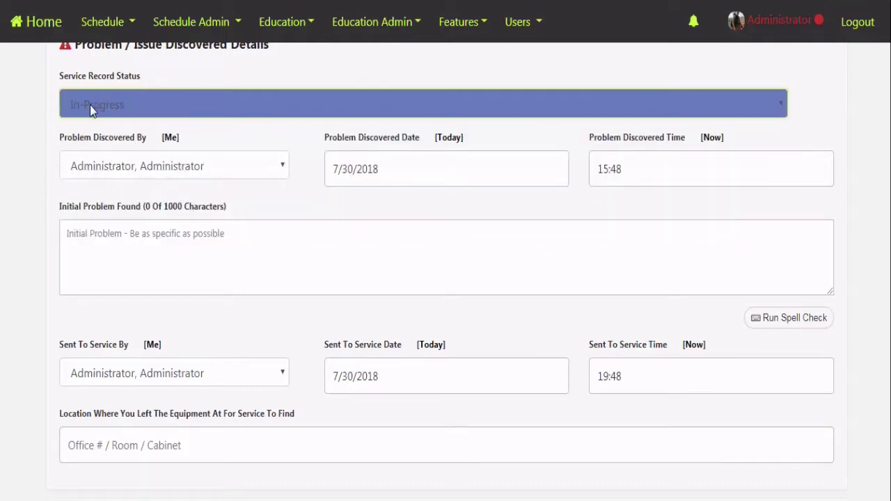
Select Default Vendor as the vendor performing service in the Resolution Details and look at the vendor's details.
{"action": "scroll", "coordinate": [122, 334], "scroll_direction": "down", "scroll_amount": 2}
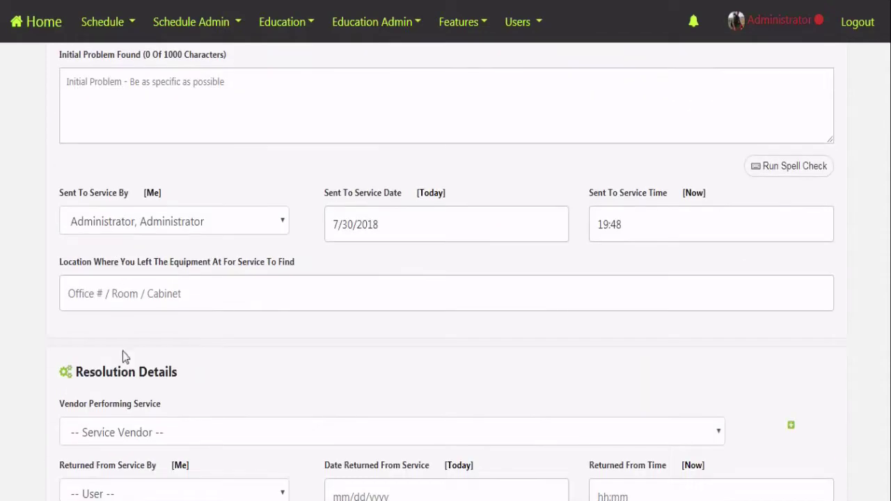
{"action": "scroll", "coordinate": [209, 379], "scroll_direction": "down", "scroll_amount": 2}
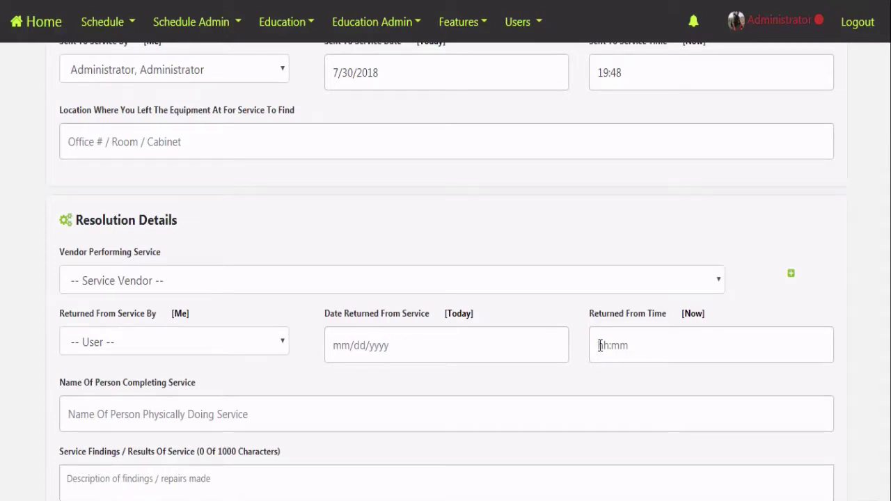
{"action": "scroll", "coordinate": [664, 322], "scroll_direction": "down", "scroll_amount": 1}
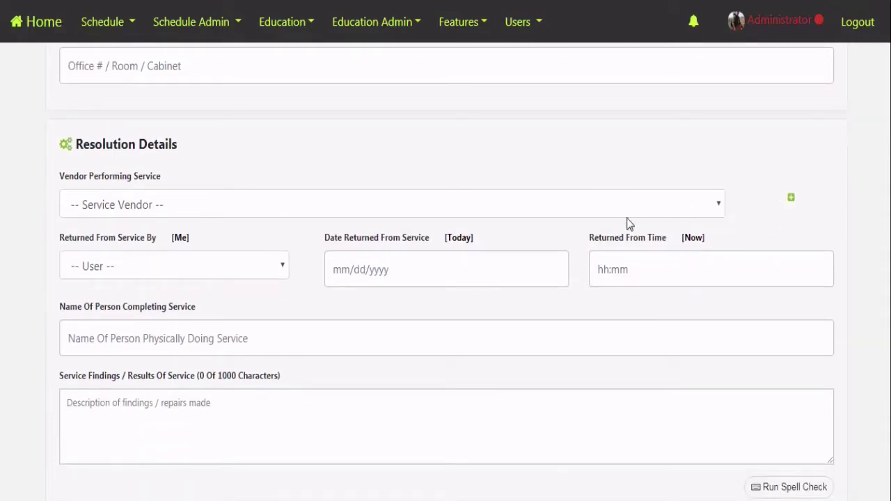
{"action": "left_click", "coordinate": [625, 209]}
{"action": "left_click", "coordinate": [192, 254]}
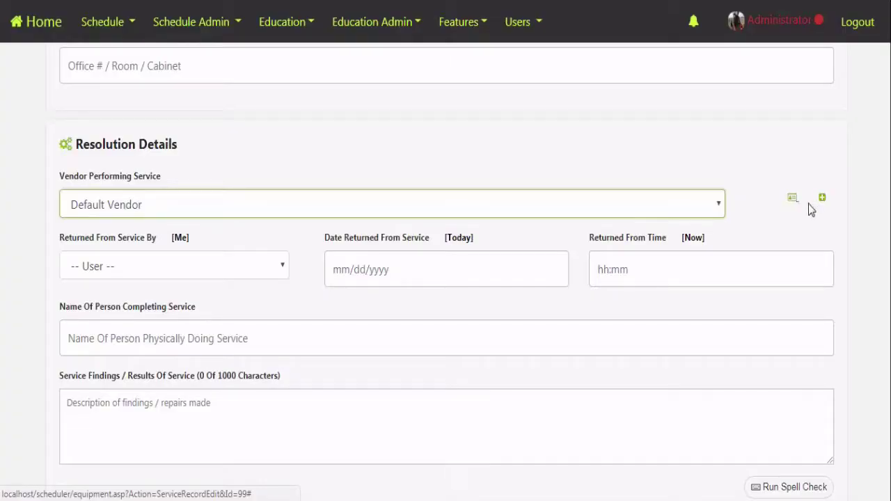
{"action": "left_click", "coordinate": [791, 200]}
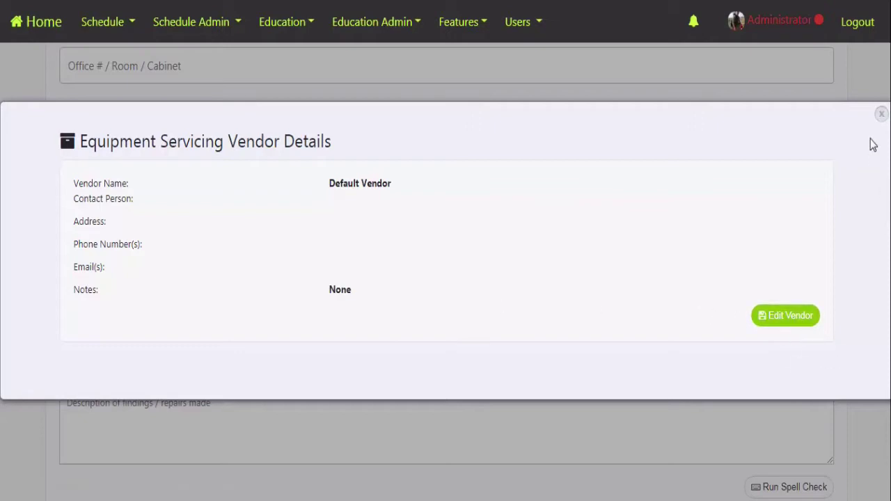
{"action": "left_click", "coordinate": [880, 119]}
Review the remaining resolution fields and the Equipment Disposition choices without selecting one, and try to update the service record.
{"action": "scroll", "coordinate": [572, 167], "scroll_direction": "down", "scroll_amount": 3}
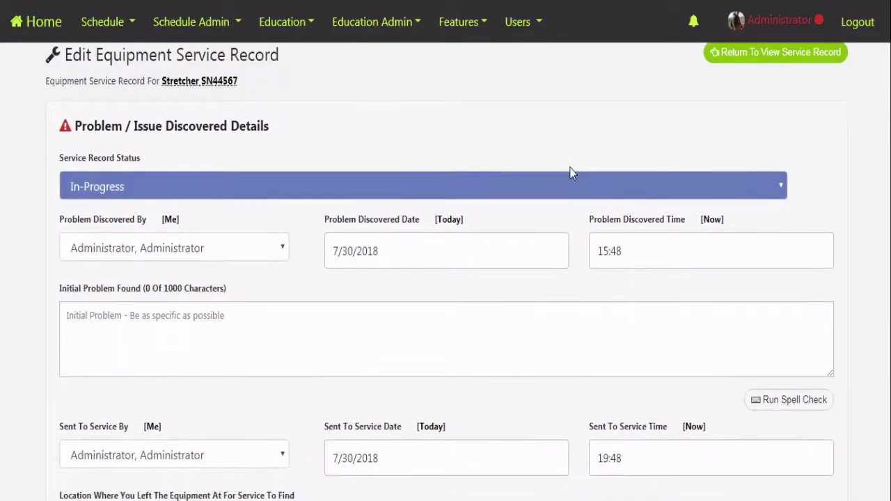
{"action": "scroll", "coordinate": [544, 230], "scroll_direction": "down", "scroll_amount": 6}
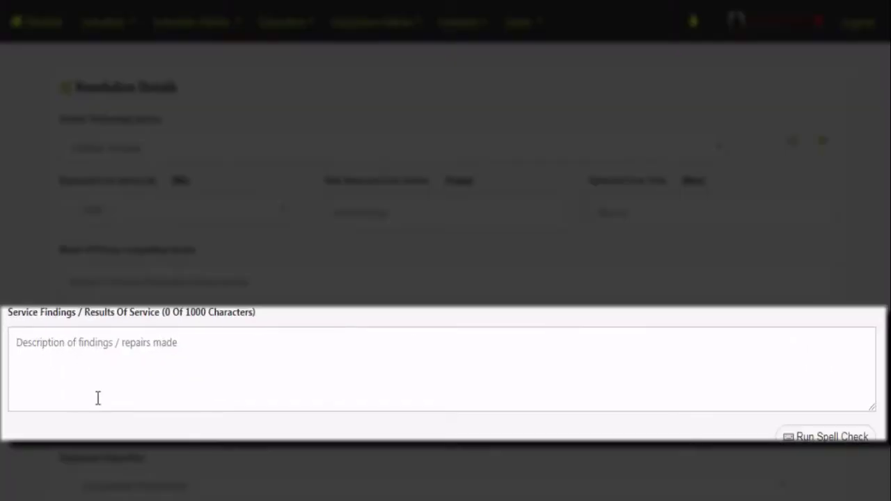
{"action": "scroll", "coordinate": [235, 441], "scroll_direction": "down", "scroll_amount": 1}
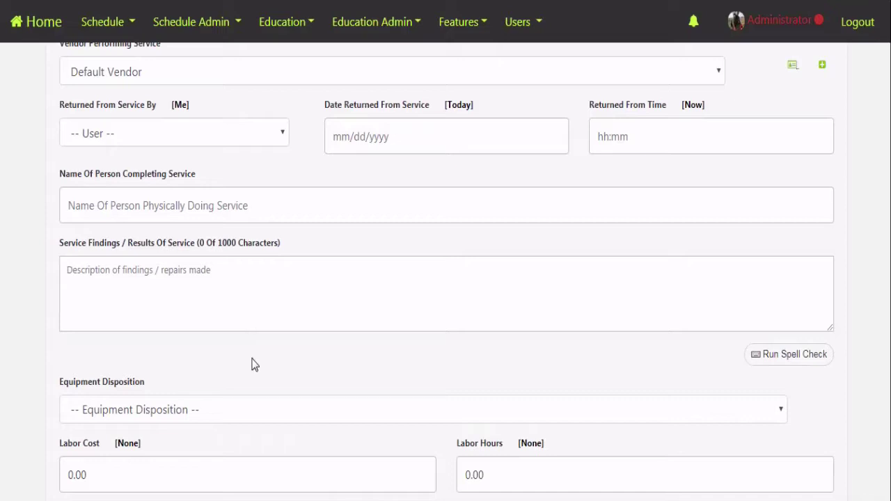
{"action": "scroll", "coordinate": [250, 364], "scroll_direction": "down", "scroll_amount": 1}
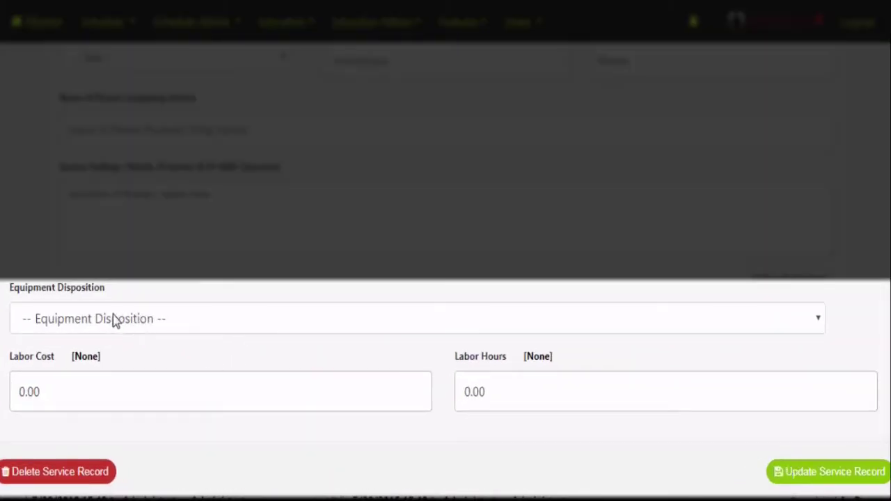
{"action": "left_click", "coordinate": [84, 321]}
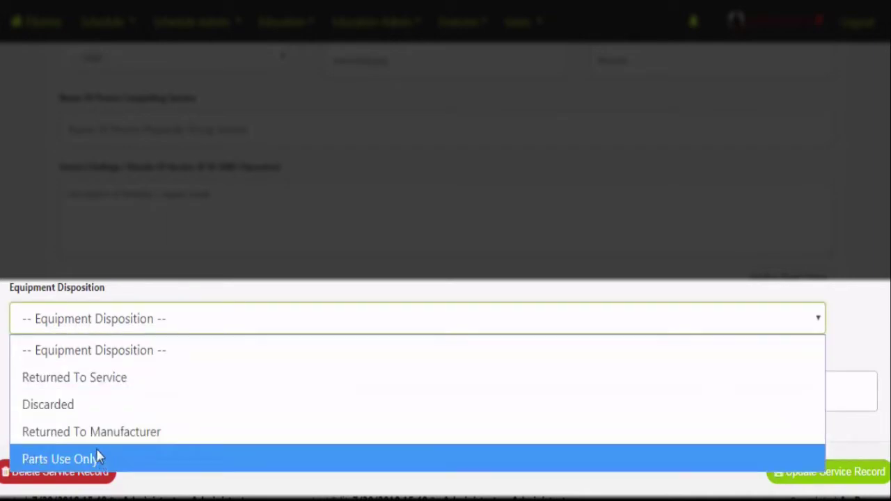
{"action": "left_click", "coordinate": [77, 350]}
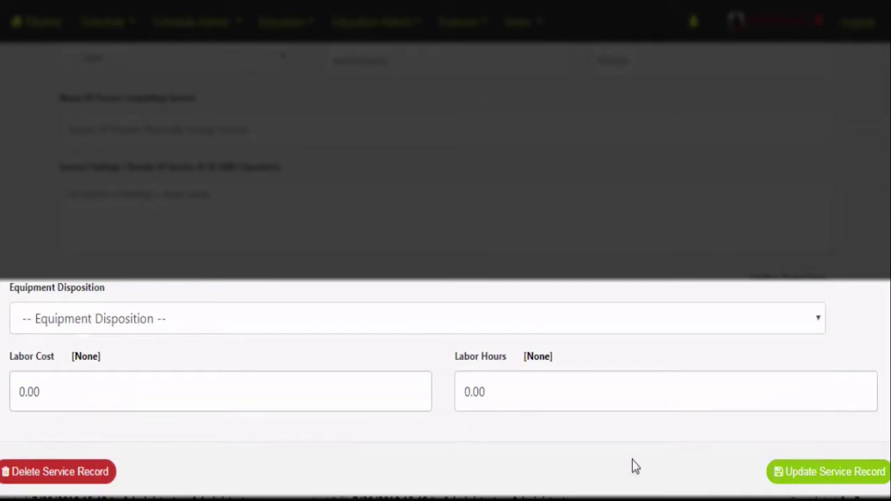
{"action": "scroll", "coordinate": [609, 463], "scroll_direction": "down", "scroll_amount": 1}
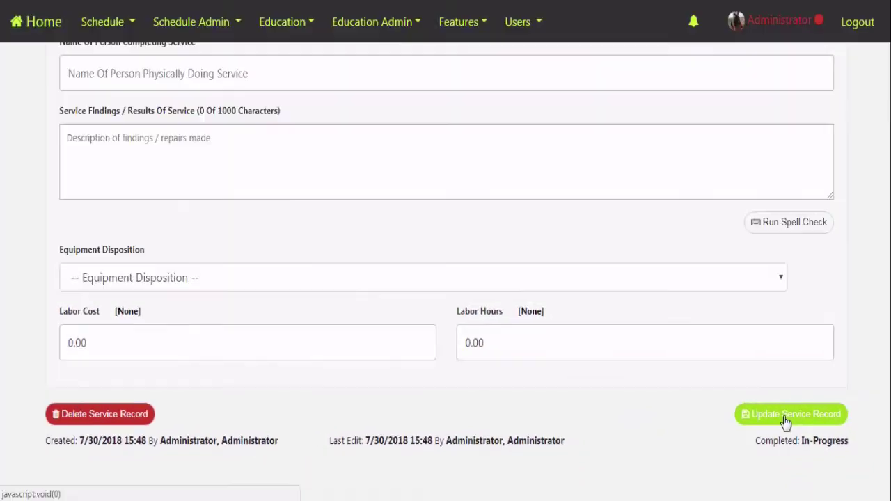
{"action": "left_click", "coordinate": [824, 416]}
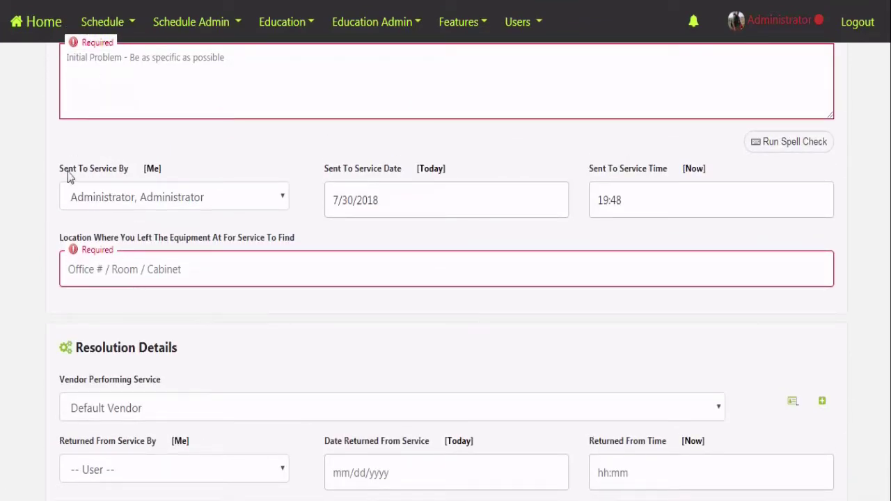
Set the Service Record Status back to New and try to update the service record.
{"action": "scroll", "coordinate": [70, 178], "scroll_direction": "up", "scroll_amount": 3}
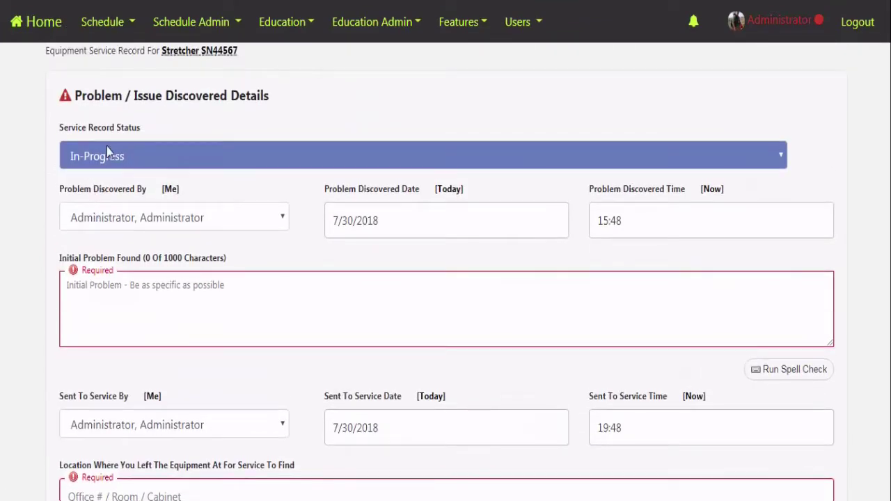
{"action": "left_click", "coordinate": [124, 164]}
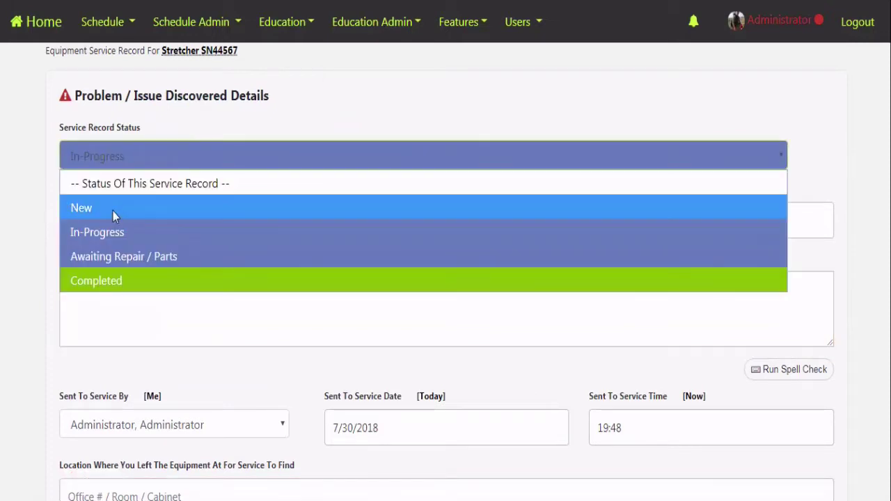
{"action": "left_click", "coordinate": [112, 211]}
{"action": "scroll", "coordinate": [139, 318], "scroll_direction": "down", "scroll_amount": 2}
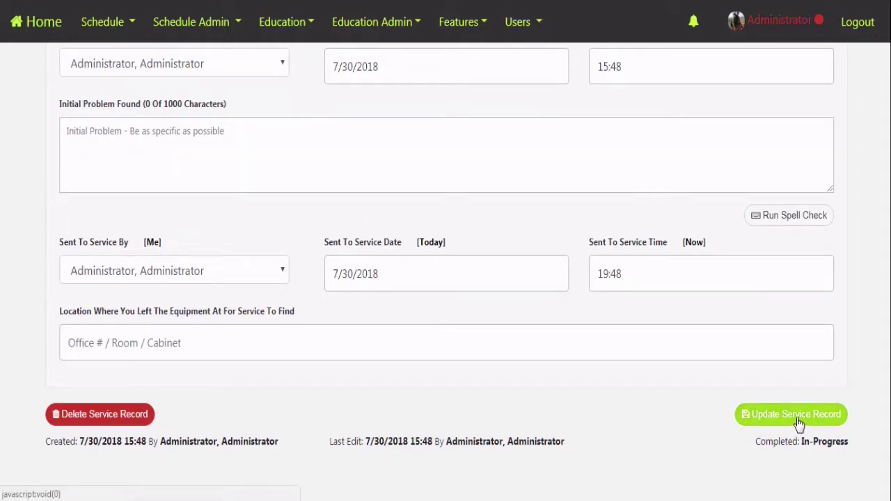
{"action": "left_click", "coordinate": [798, 423]}
Enter "Wont stay in upright locked position" as the Initial Problem Found.
{"action": "left_click", "coordinate": [368, 164]}
{"action": "type", "text": "W"}
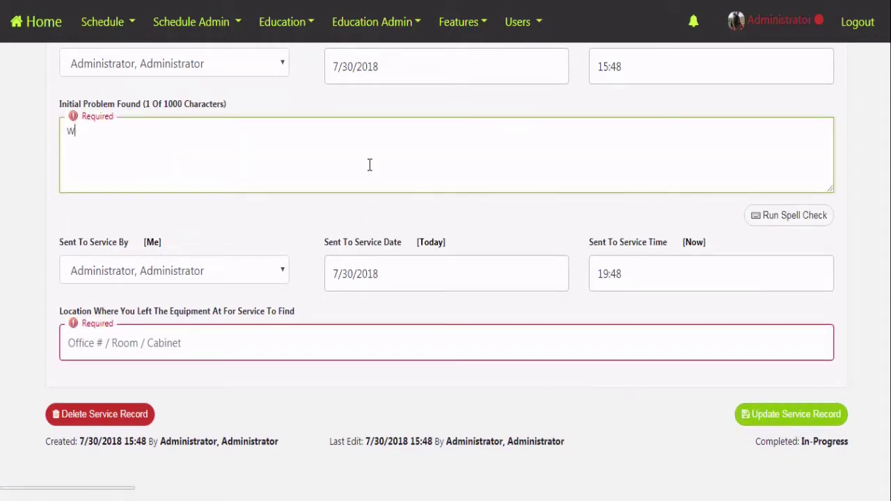
{"action": "type", "text": "Ont sta"}
{"action": "type", "text": "ont stay in"}
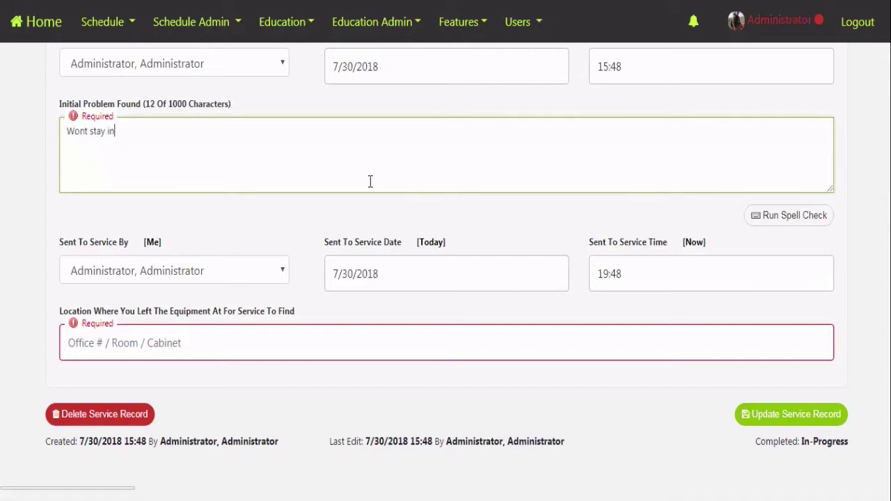
{"action": "type", "text": " upright locked positin"}
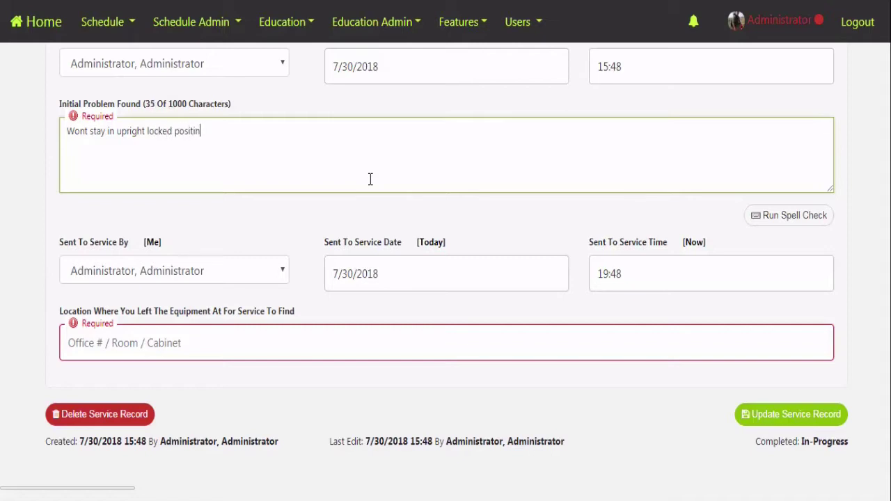
{"action": "type", "text": "on"}
{"action": "key", "text": "Tab"}
{"action": "key", "text": "Tab"}
{"action": "key", "text": "Tab"}
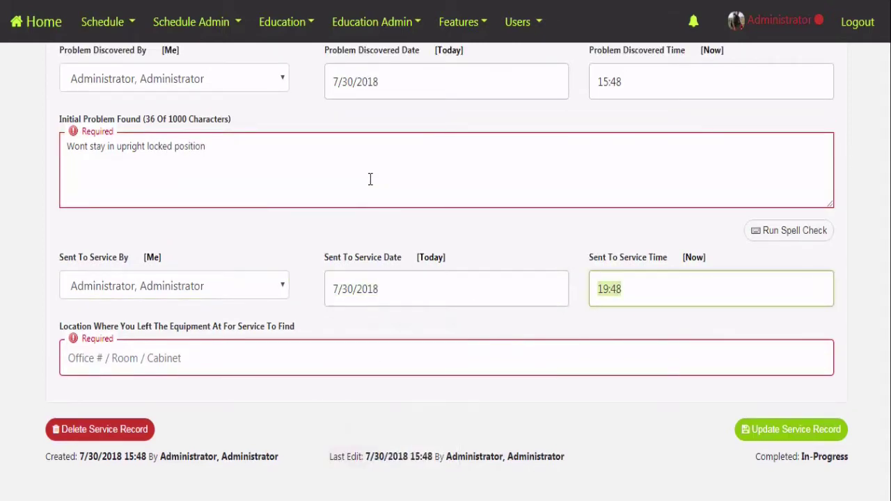
Enter "Right side of the bay" as the location where the equipment was left and update the service record.
{"action": "left_click", "coordinate": [109, 356]}
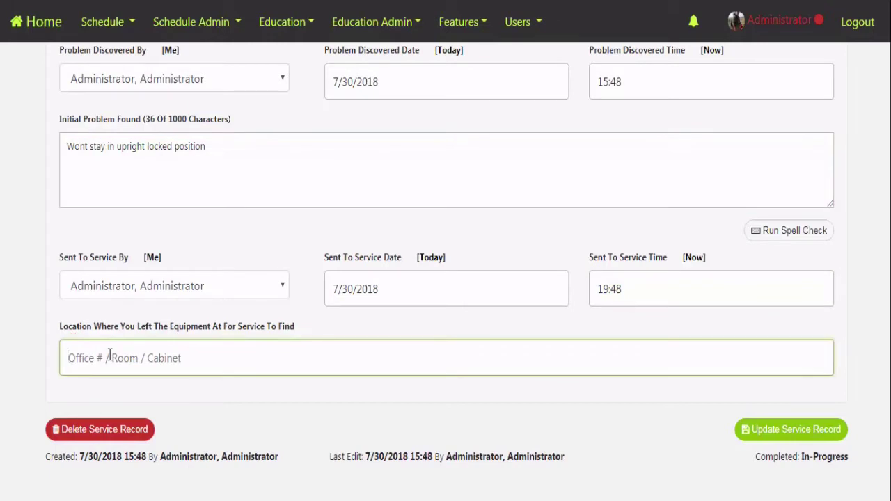
{"action": "type", "text": "Right side o"}
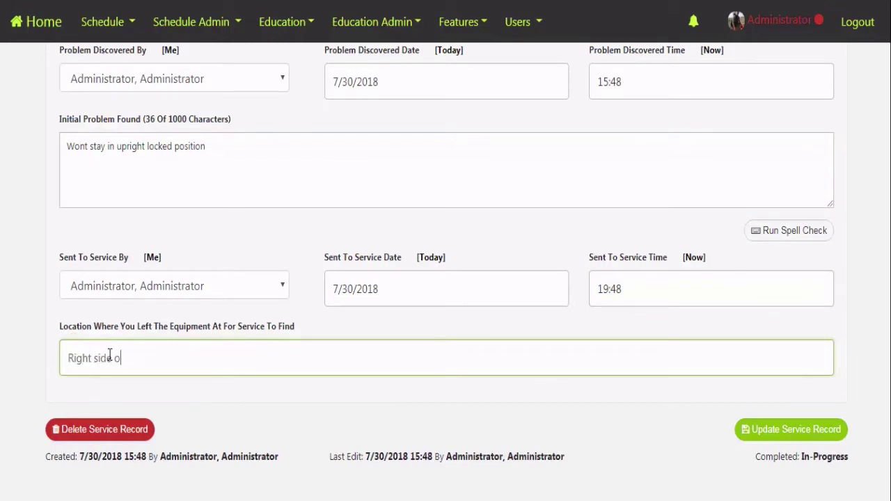
{"action": "type", "text": "f t"}
{"action": "key", "text": "BackSpace"}
{"action": "type", "text": "f the bay"}
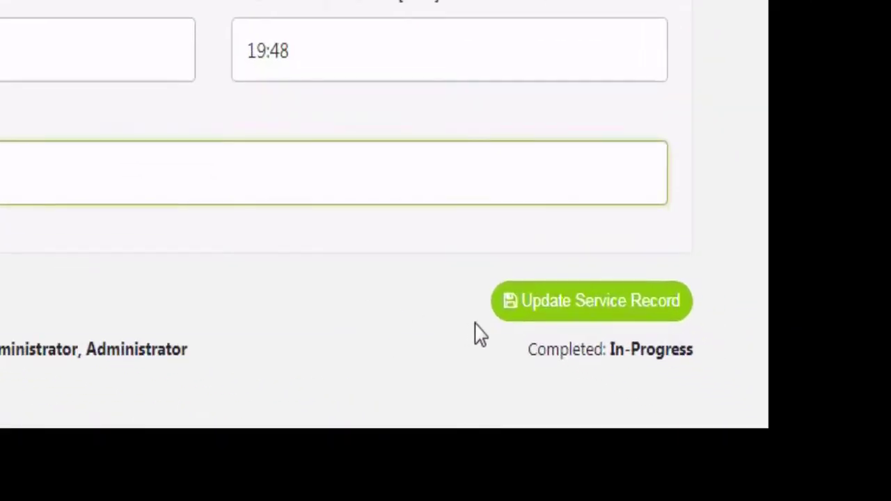
{"action": "left_click", "coordinate": [519, 310]}
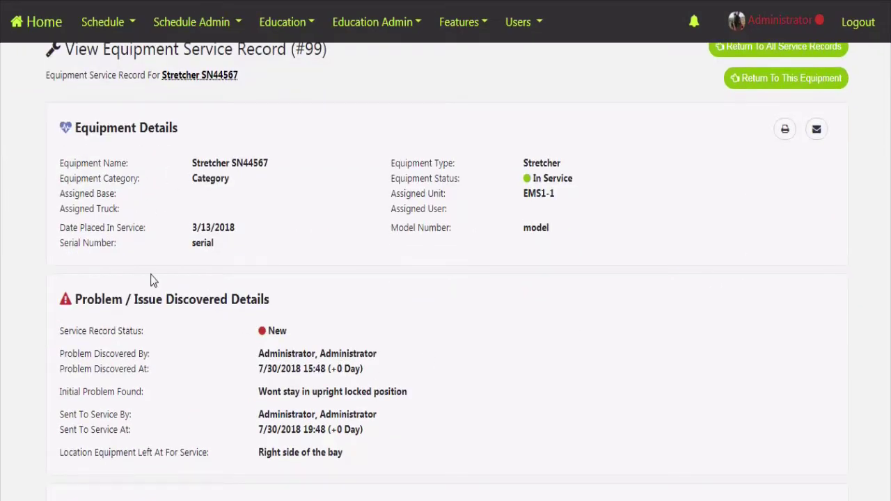
Review the saved service record's problem details, resolution details and Documents / Images section.
{"action": "scroll", "coordinate": [435, 309], "scroll_direction": "down", "scroll_amount": 1}
{"action": "scroll", "coordinate": [423, 390], "scroll_direction": "down", "scroll_amount": 2}
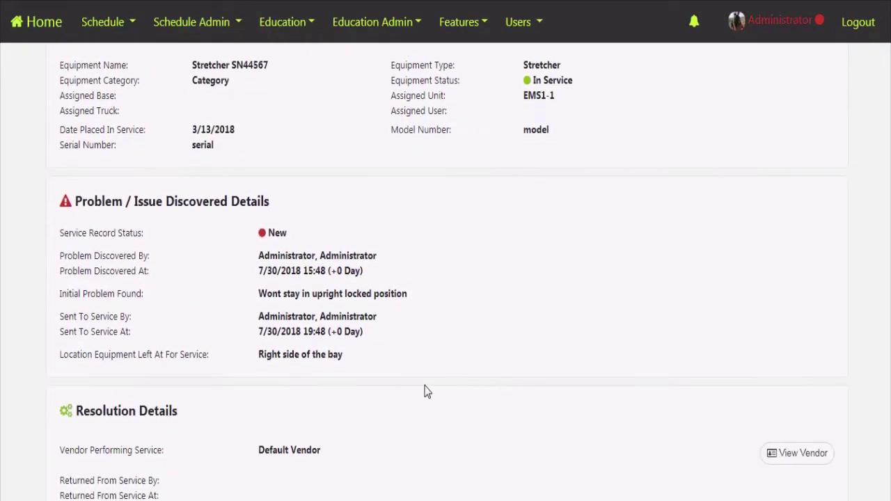
{"action": "scroll", "coordinate": [222, 409], "scroll_direction": "down", "scroll_amount": 1}
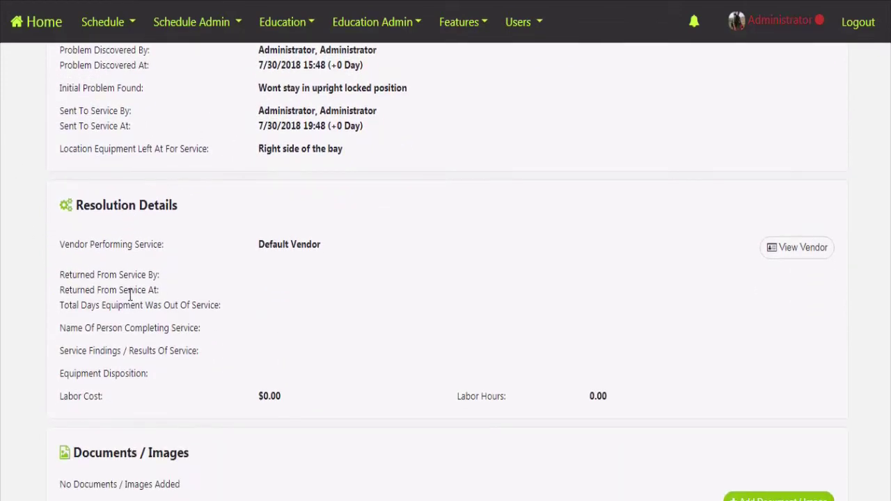
{"action": "scroll", "coordinate": [292, 352], "scroll_direction": "down", "scroll_amount": 2}
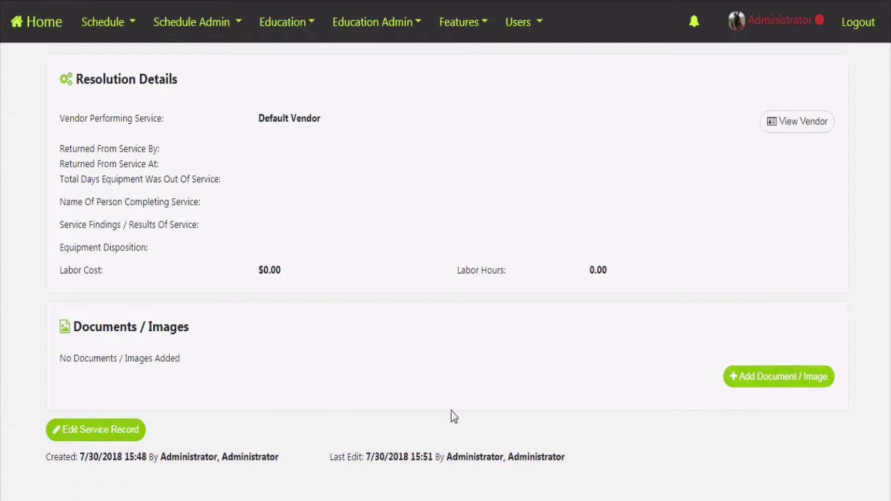
{"action": "scroll", "coordinate": [321, 407], "scroll_direction": "up", "scroll_amount": 1}
{"action": "scroll", "coordinate": [321, 406], "scroll_direction": "up", "scroll_amount": 10}
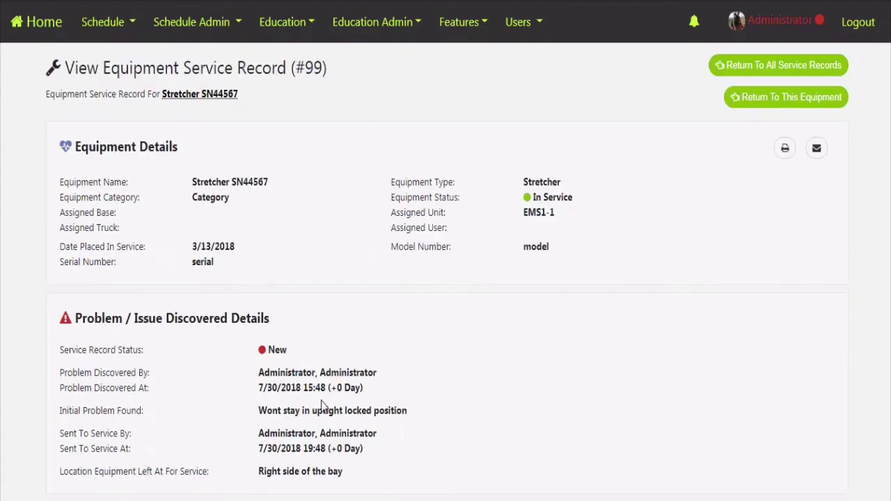
Examine the editing history of Stretcher SN44567 in its equipment record and return to the equipment search.
{"action": "left_click", "coordinate": [785, 97]}
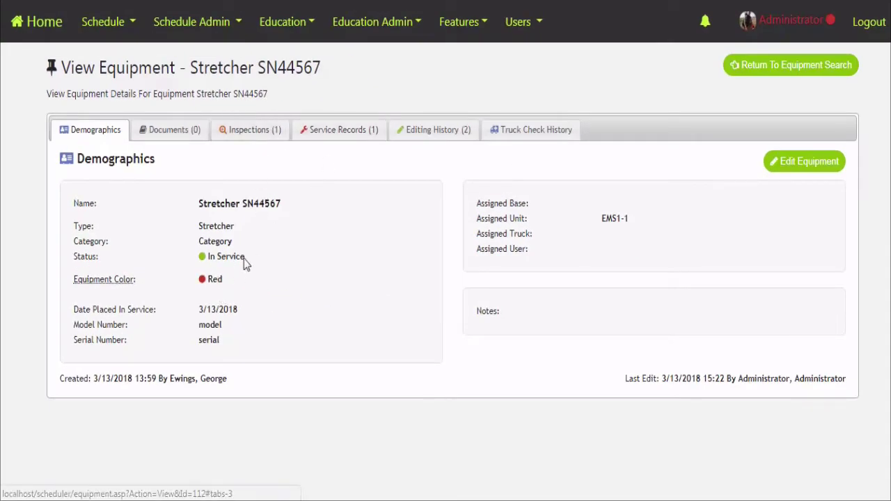
{"action": "left_click", "coordinate": [438, 133]}
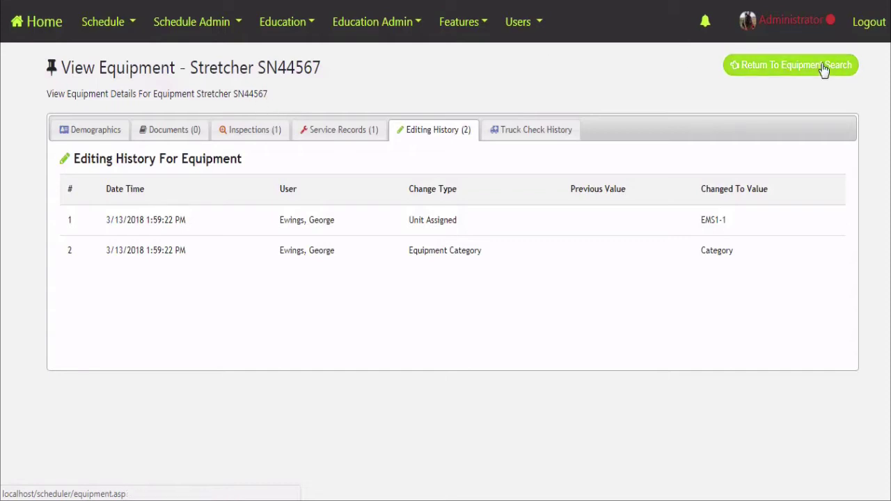
{"action": "left_click", "coordinate": [807, 82]}
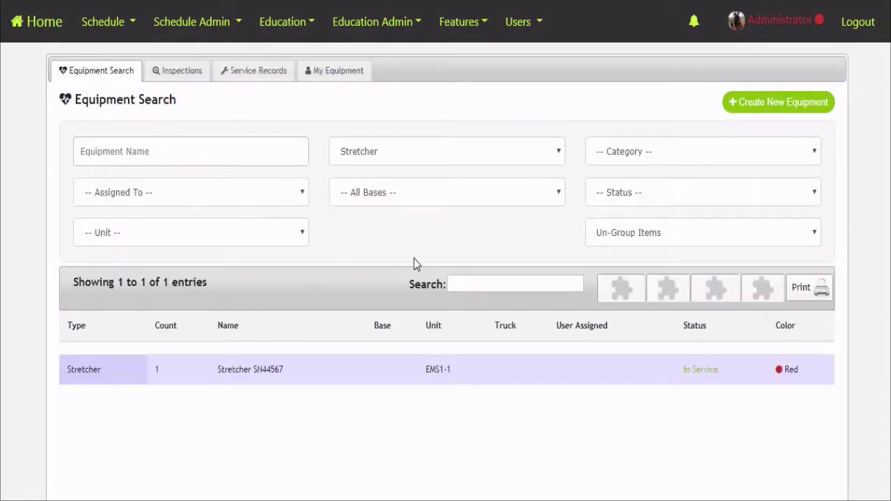
Look through the overall Inspections, Service Records and My Equipment lists and return to Equipment Search.
{"action": "left_click", "coordinate": [172, 74]}
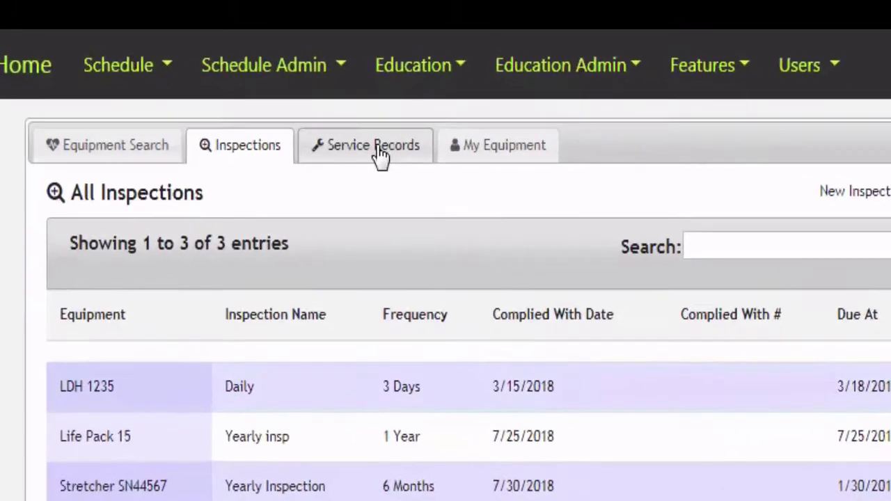
{"action": "left_click", "coordinate": [262, 78]}
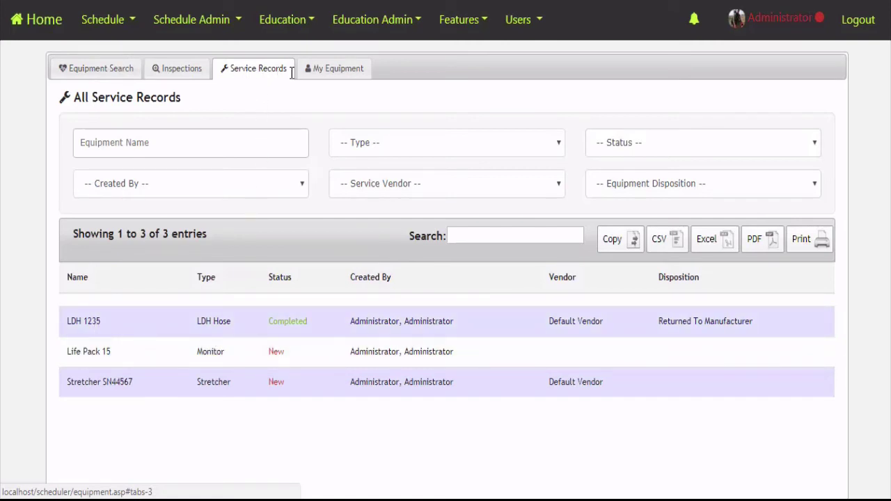
{"action": "left_click", "coordinate": [315, 73]}
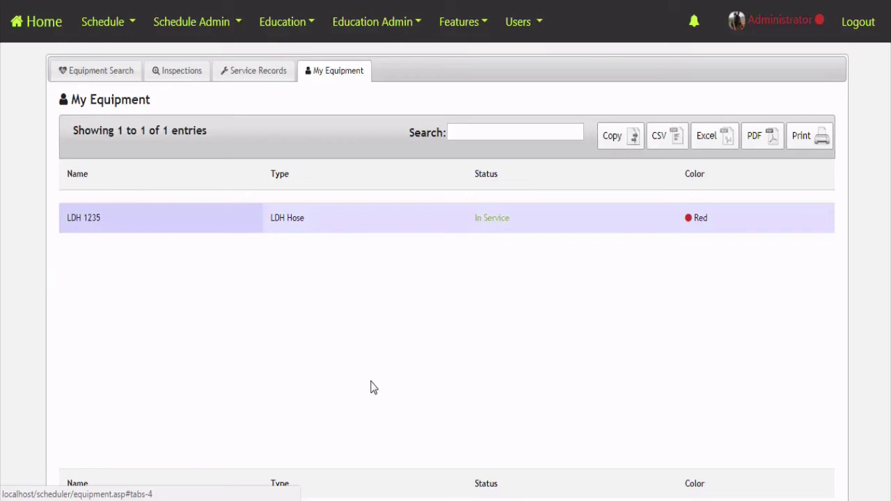
{"action": "left_click", "coordinate": [106, 74]}
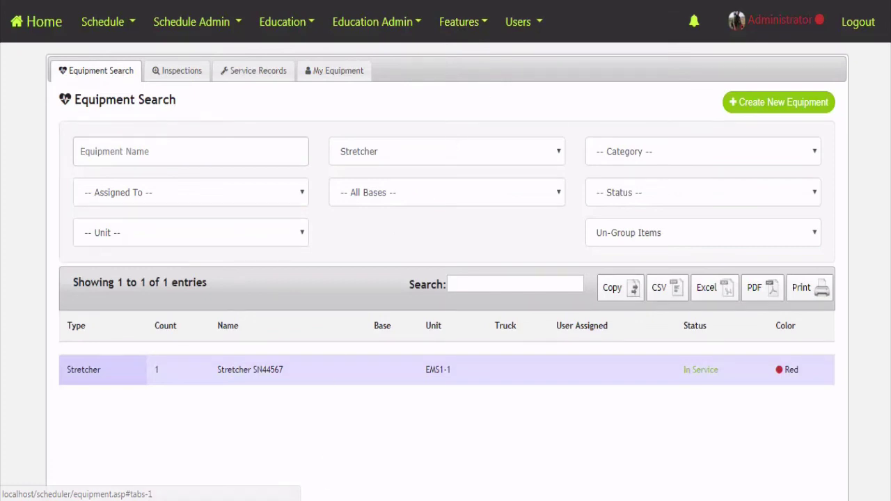
{"action": "mouse_move", "coordinate": [306, 499]}
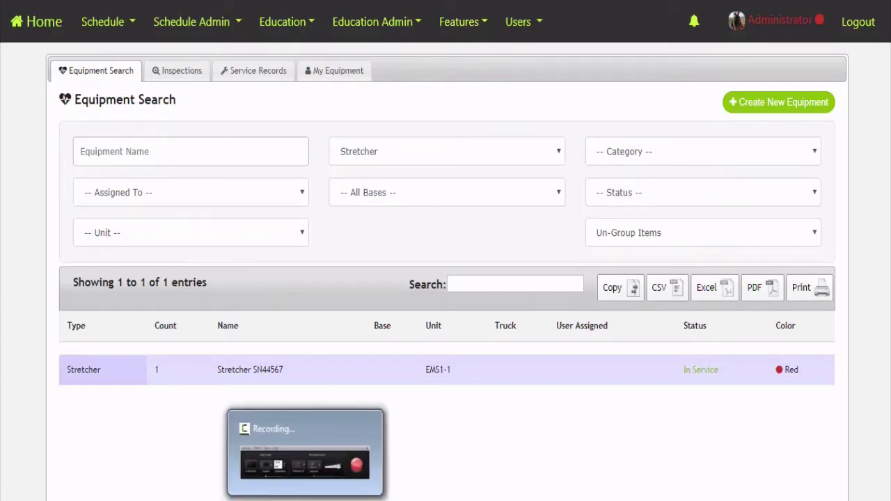